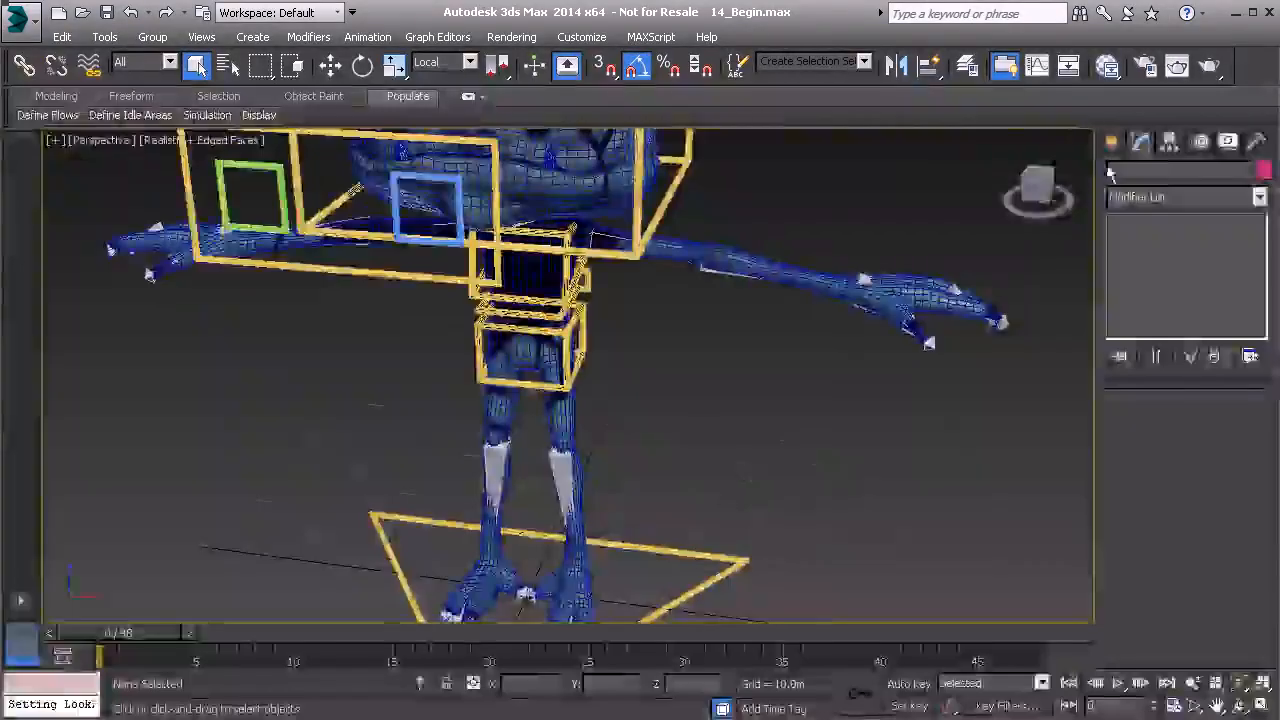
Draw a closed arrow-shaped line on the ground beside the character's feet, snapped to grid points and starting at X 40 m, Y 10 m.
{"action": "left_click", "coordinate": [1146, 285]}
{"action": "middle_click_drag", "start_coordinate": [730, 418], "coordinate": [664, 346]}
{"action": "key", "text": "s"}
{"action": "scroll", "coordinate": [657, 372], "scroll_direction": "up", "scroll_amount": 5}
{"action": "left_click", "coordinate": [649, 355]}
{"action": "left_click", "coordinate": [645, 406]}
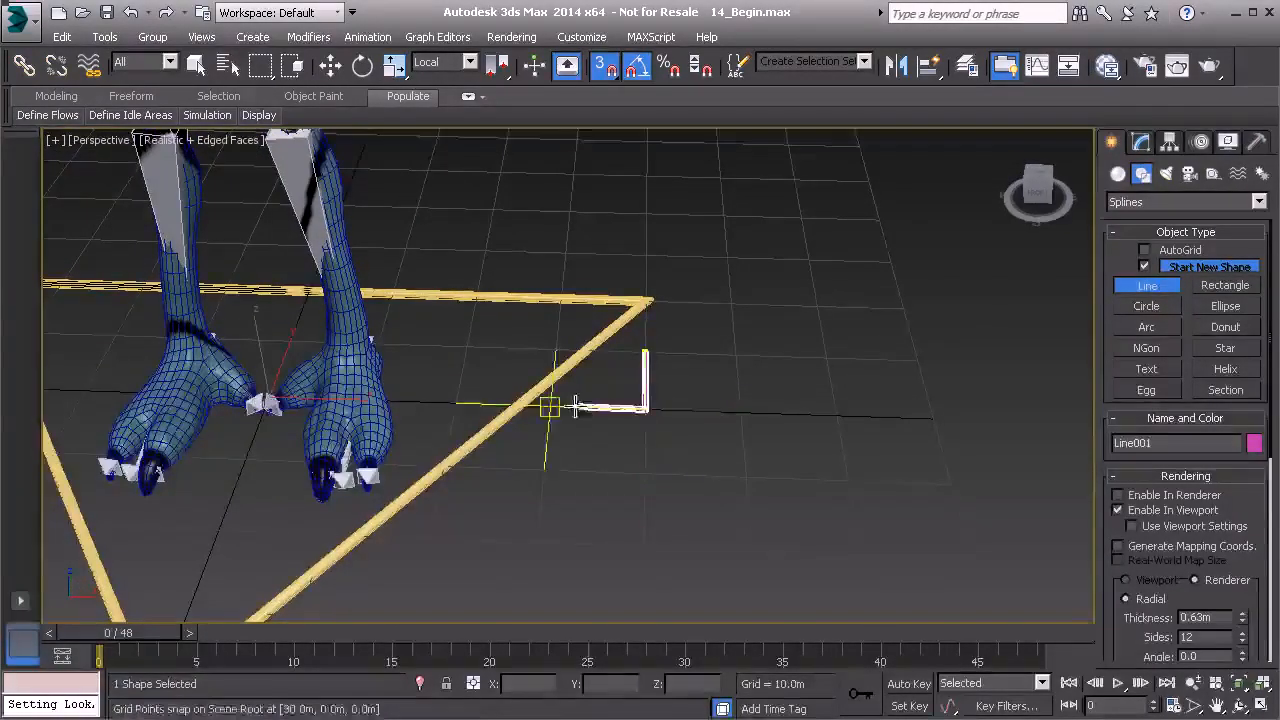
{"action": "left_click", "coordinate": [549, 406]}
{"action": "left_click", "coordinate": [754, 551]}
{"action": "left_click", "coordinate": [838, 418]}
{"action": "left_click", "coordinate": [828, 356]}
{"action": "left_click", "coordinate": [646, 354]}
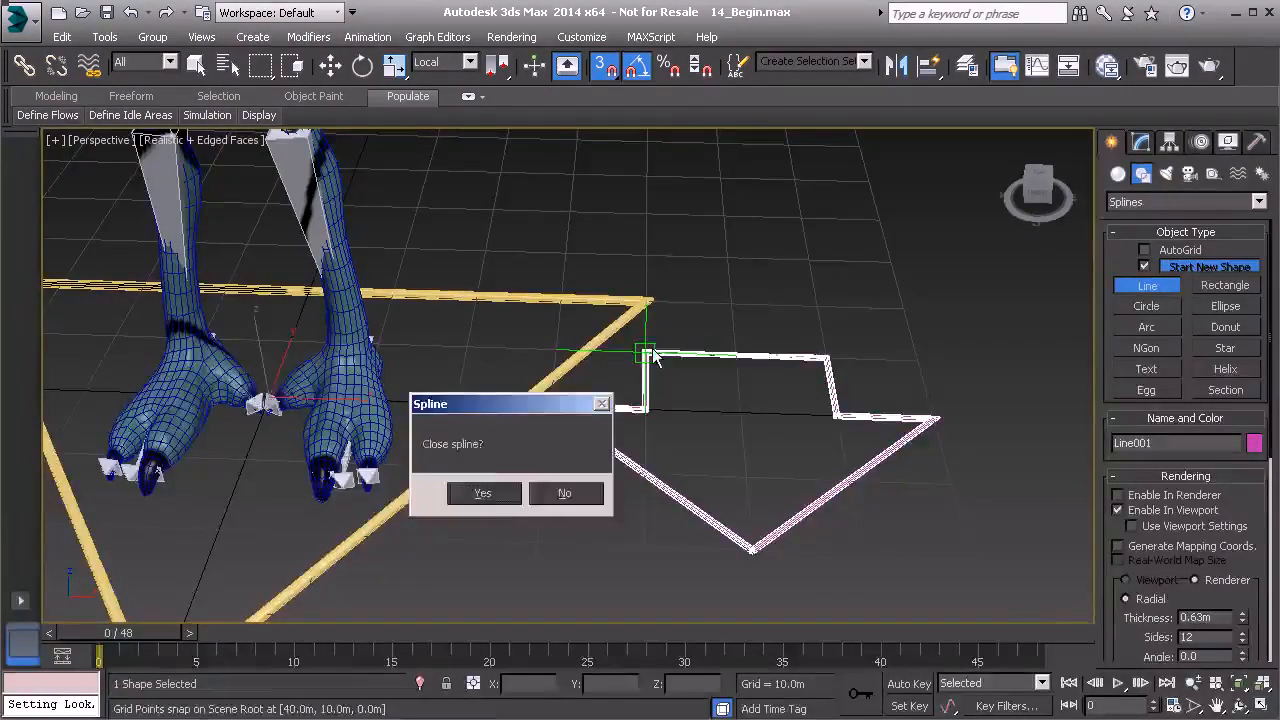
{"action": "left_click", "coordinate": [482, 493]}
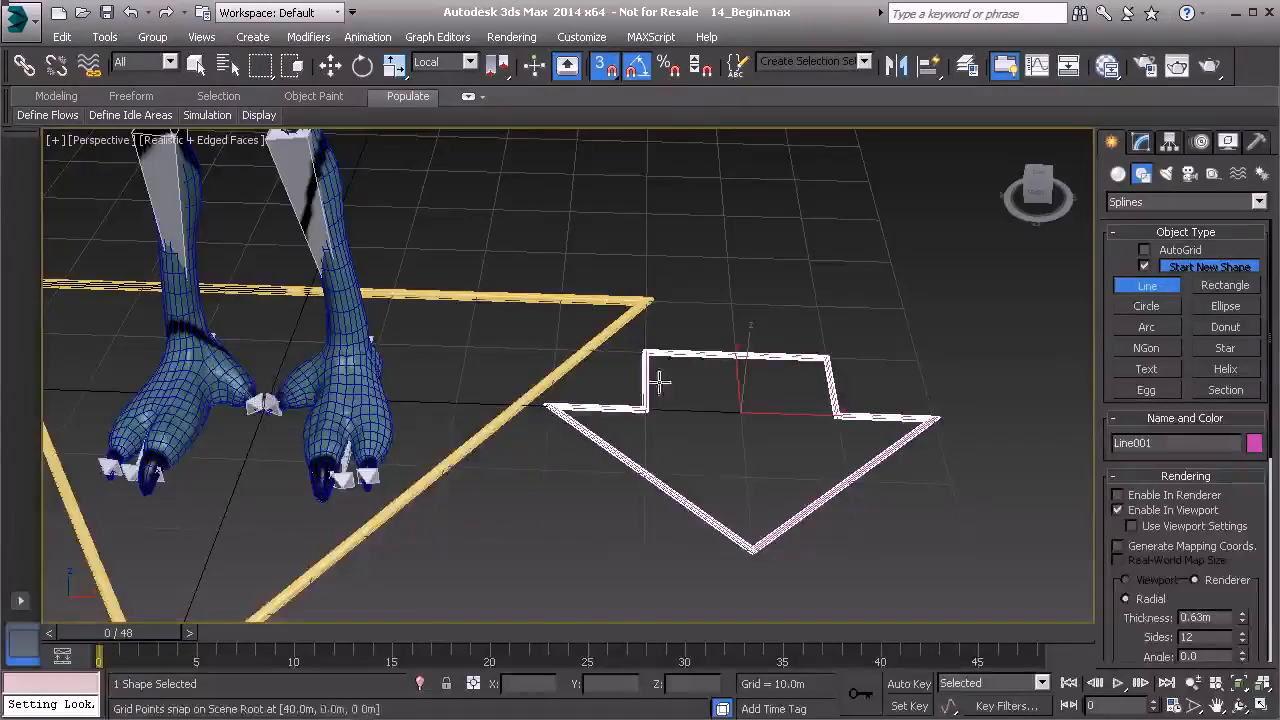
{"action": "right_click", "coordinate": [662, 292]}
{"action": "key", "text": "s"}
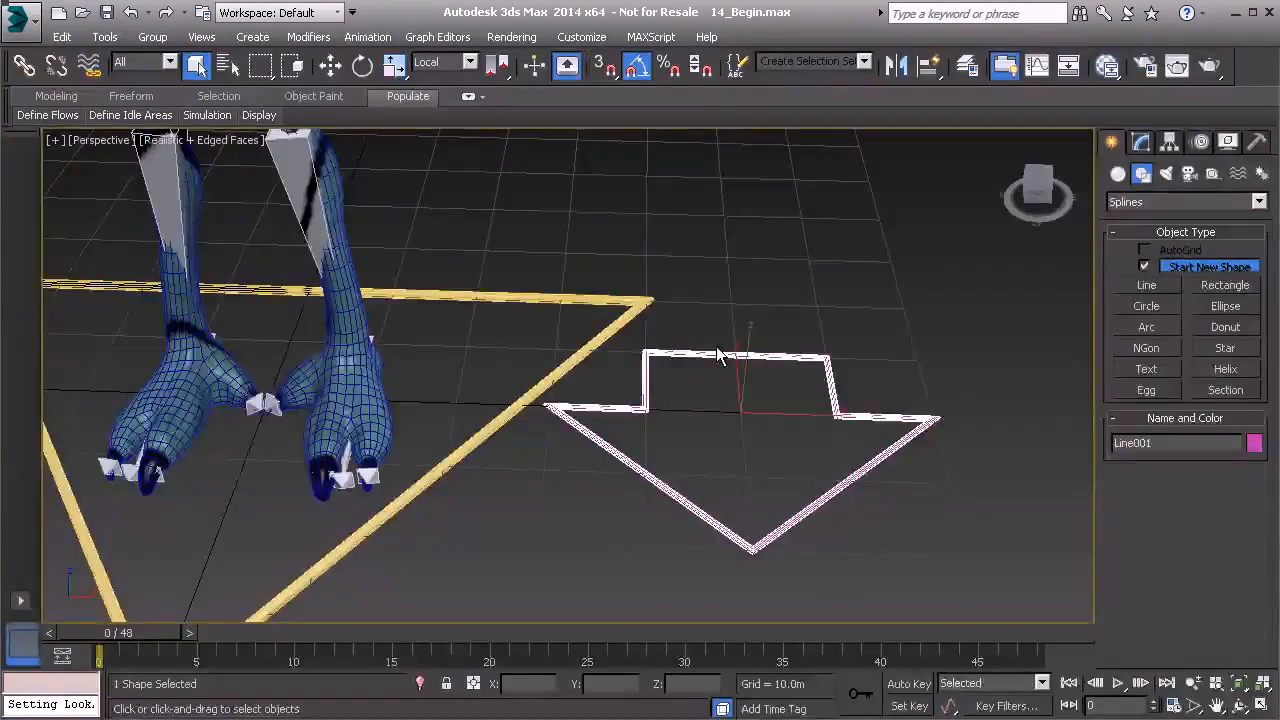
Reset the arrow's transform with Reset XForm and collapse its modifier stack with the Collapse utility.
{"action": "middle_click_drag", "start_coordinate": [757, 334], "coordinate": [748, 339], "text": "alt"}
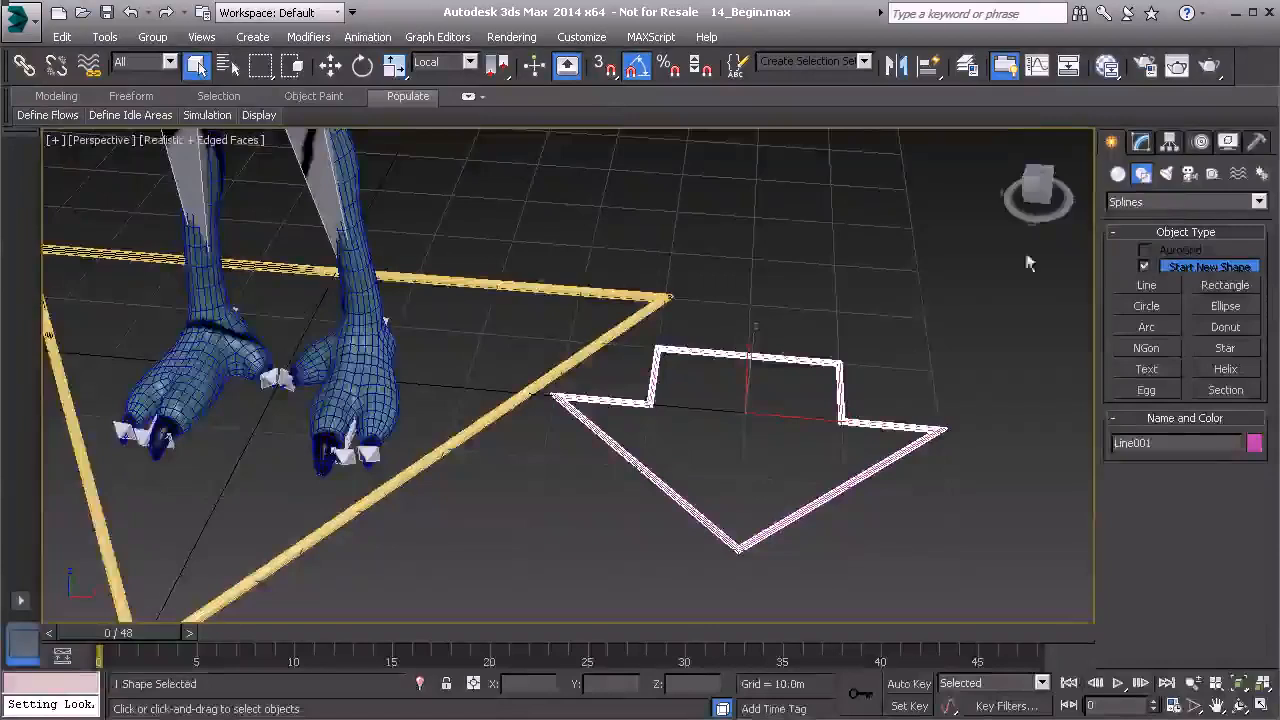
{"action": "left_click", "coordinate": [1257, 143]}
{"action": "left_click", "coordinate": [1184, 390]}
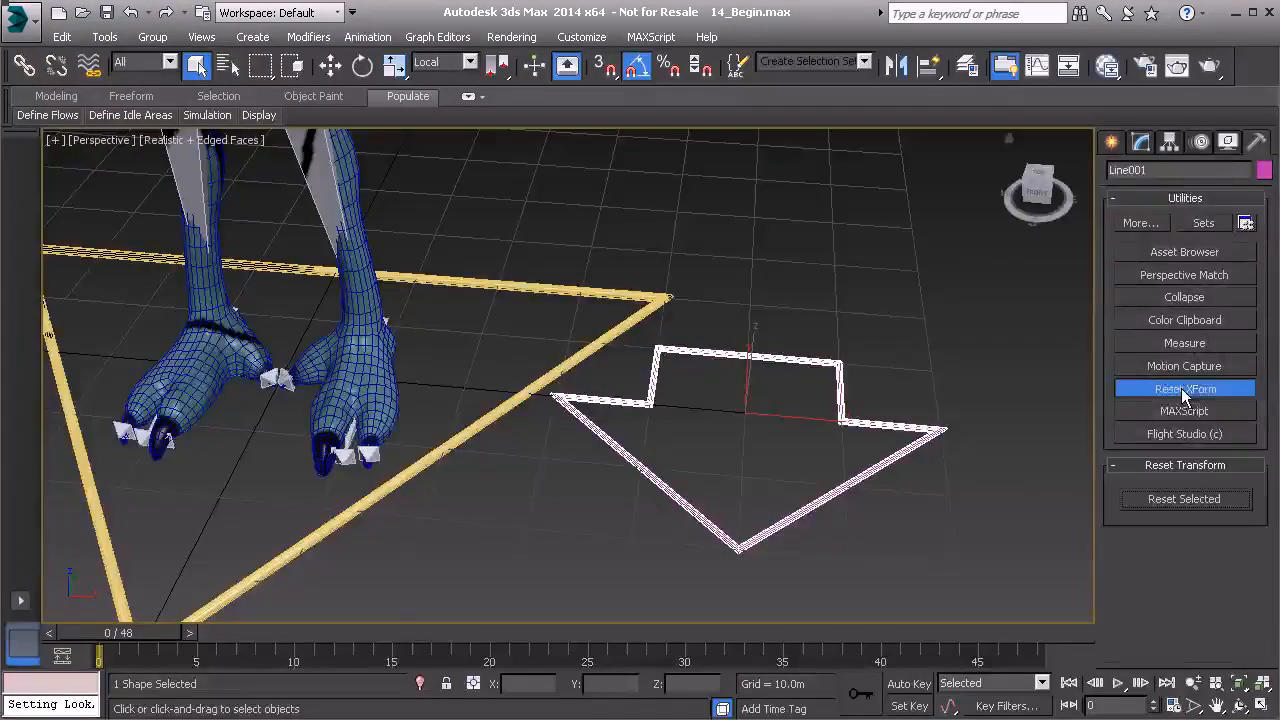
{"action": "left_click", "coordinate": [1209, 393]}
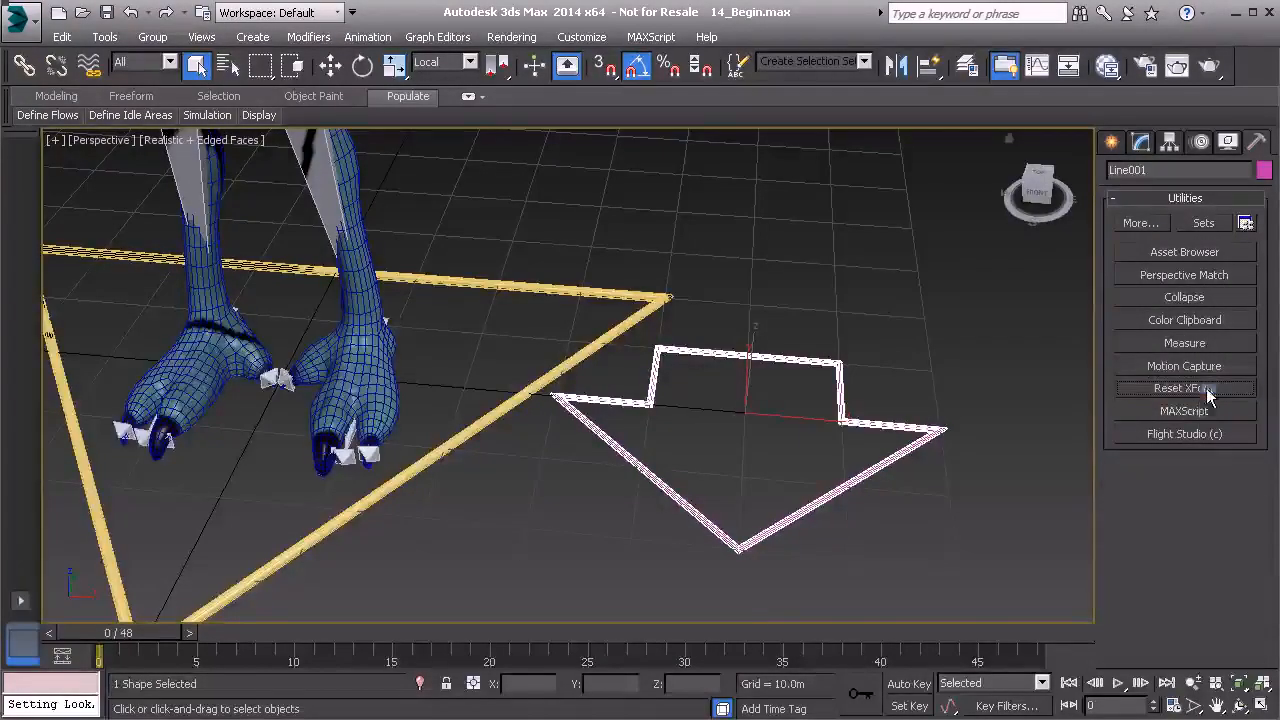
{"action": "left_click", "coordinate": [1200, 303]}
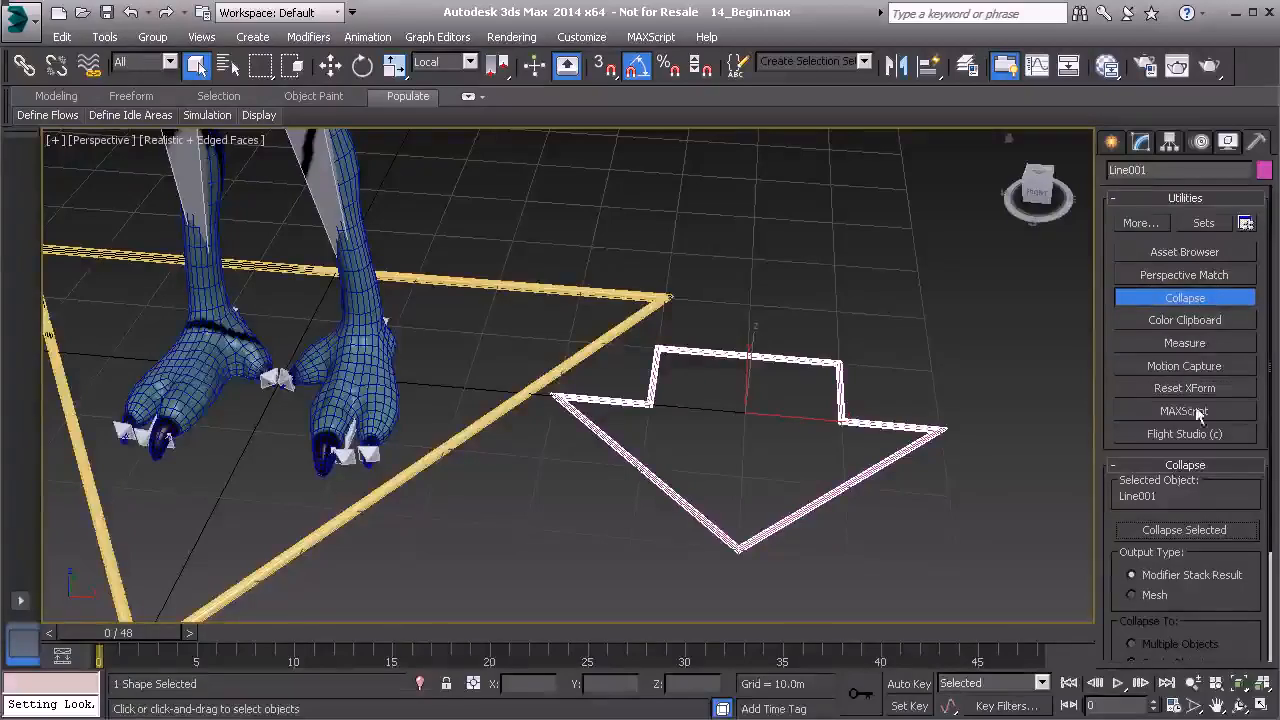
{"action": "left_click", "coordinate": [1200, 298]}
Export the selected arrow as Arrow_Shape.FBX into the export folder, keeping the current FBX export options.
{"action": "scroll", "coordinate": [692, 270], "scroll_direction": "down", "scroll_amount": 4}
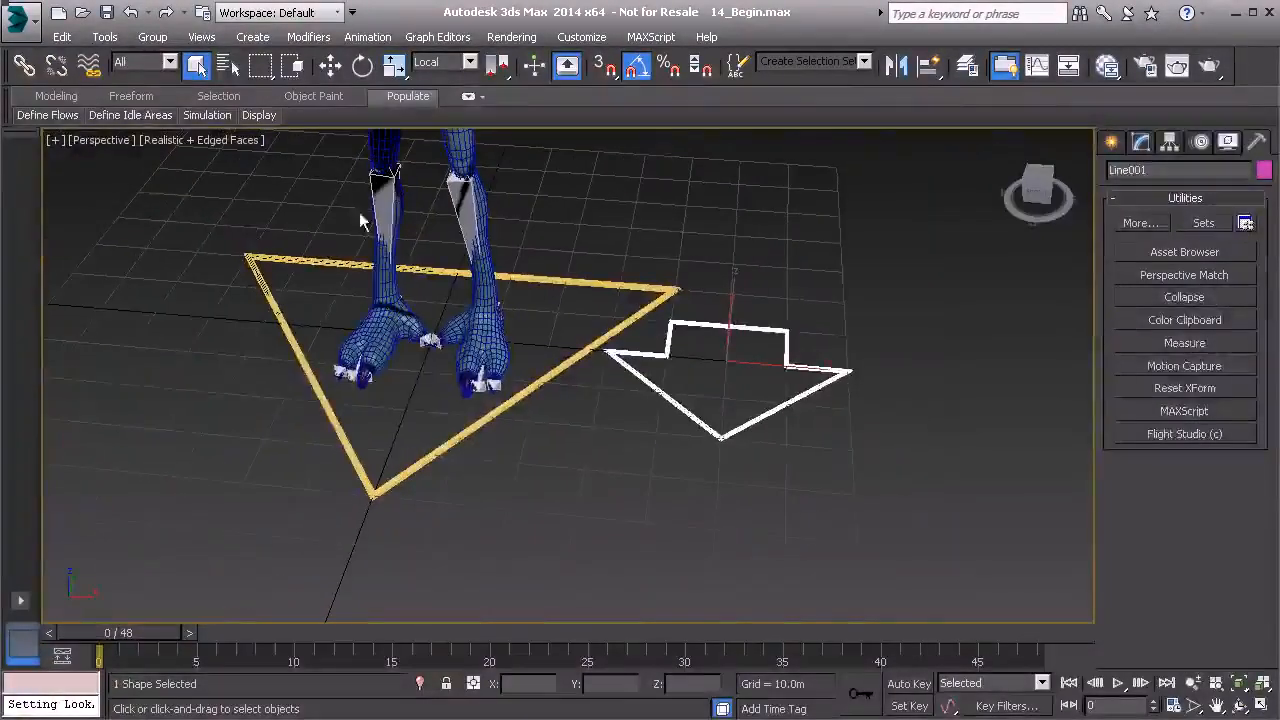
{"action": "left_click", "coordinate": [18, 17]}
{"action": "mouse_move", "coordinate": [75, 329]}
{"action": "left_click", "coordinate": [255, 160]}
{"action": "left_click", "coordinate": [238, 192]}
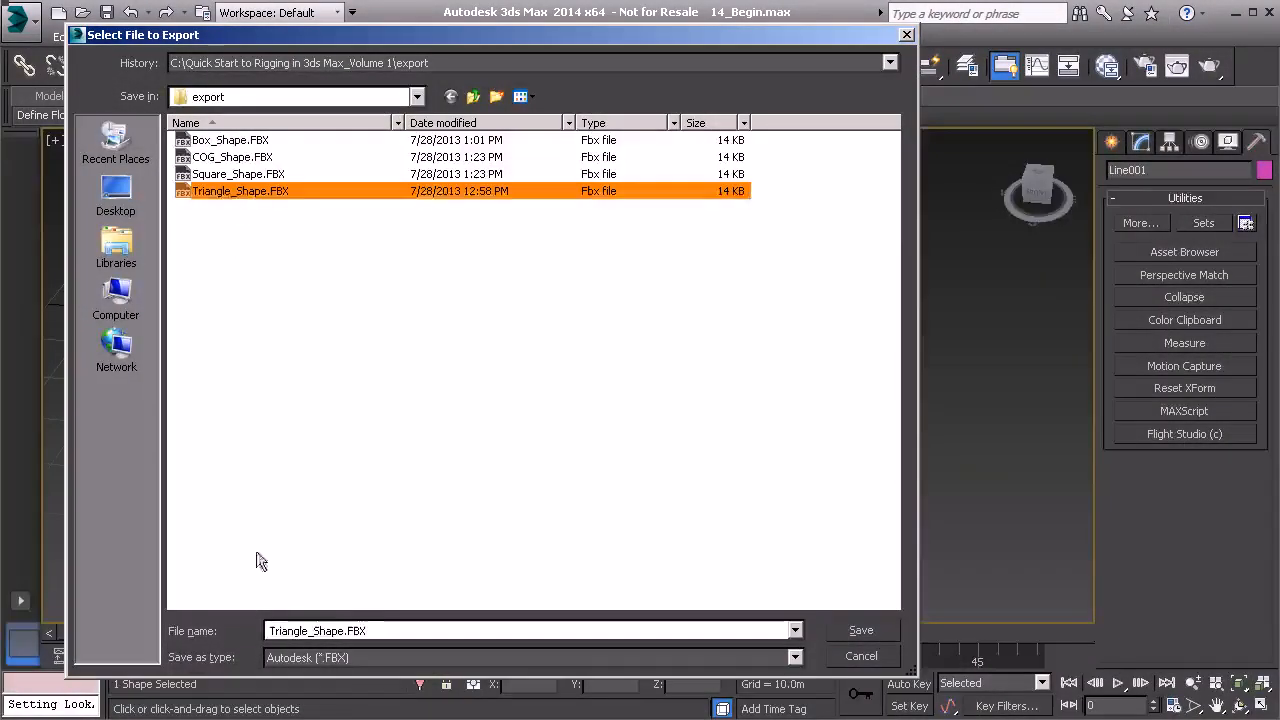
{"action": "double_click", "coordinate": [305, 630]}
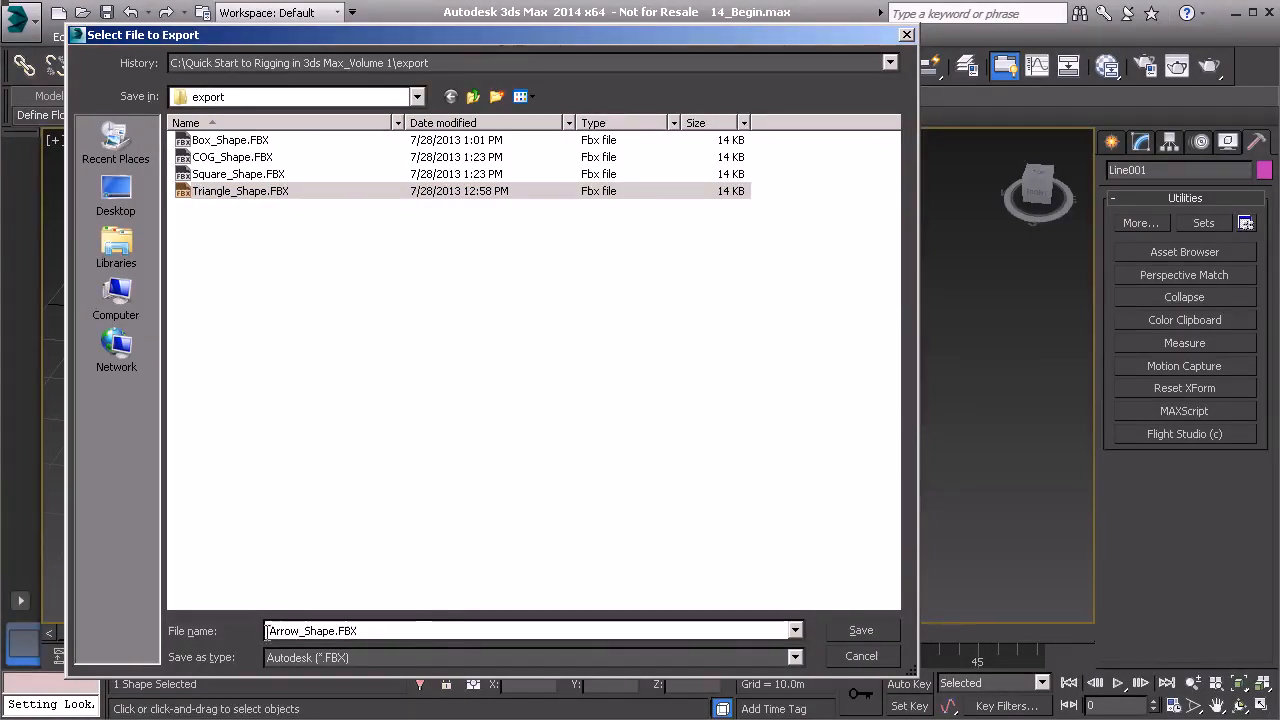
{"action": "left_click", "coordinate": [885, 633]}
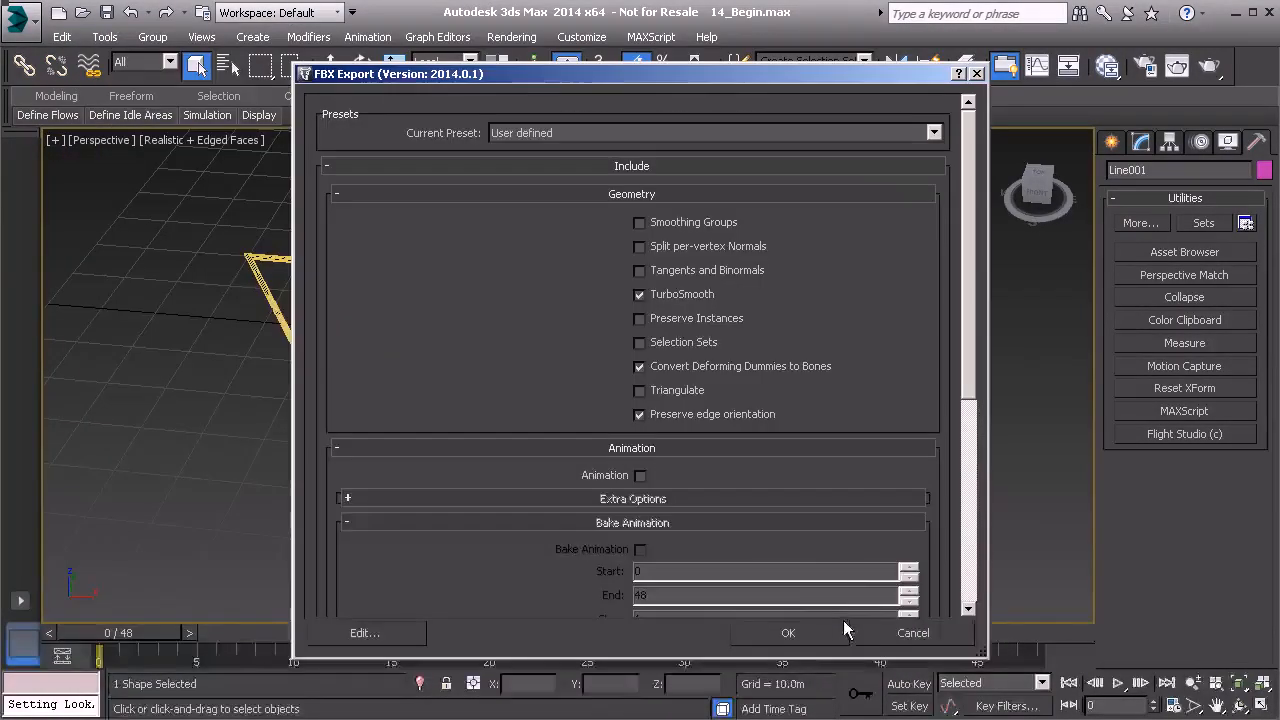
{"action": "left_click", "coordinate": [788, 633]}
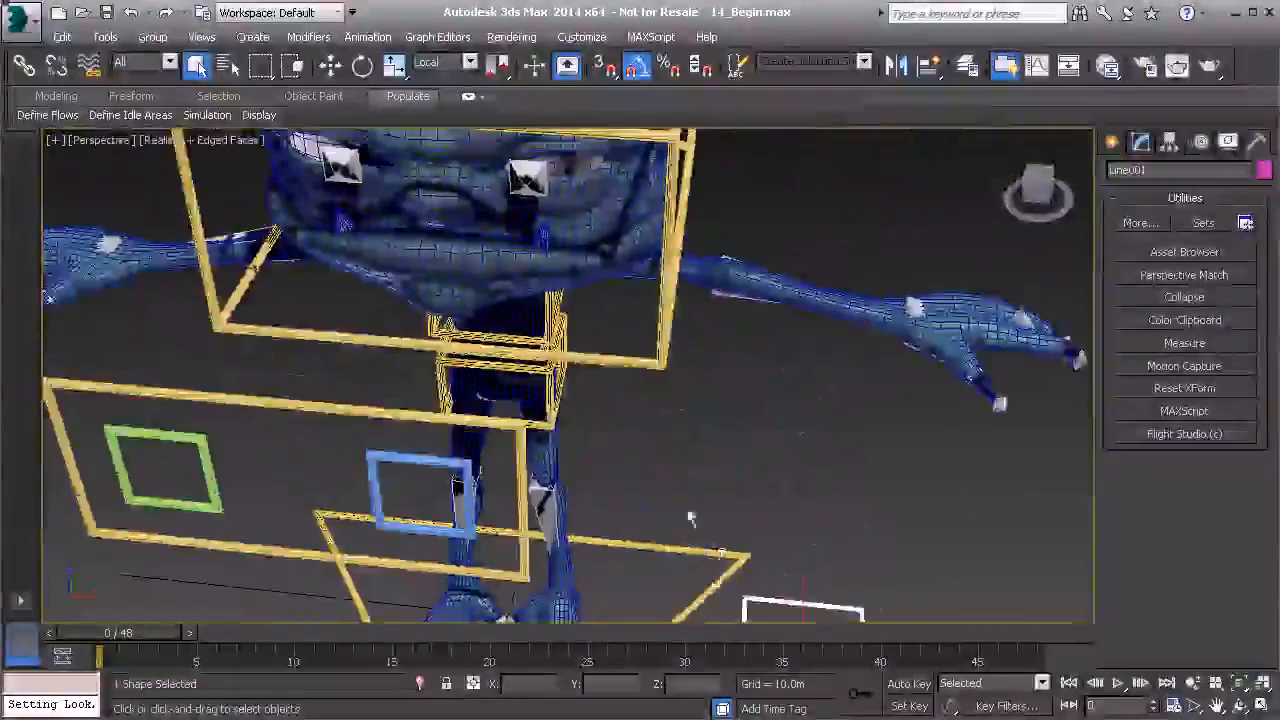
Switch the viewport to wireframe display and align the arrow to the character's left clavicle bone.
{"action": "middle_click_drag", "start_coordinate": [660, 415], "coordinate": [657, 440]}
{"action": "mouse_move", "coordinate": [617, 340]}
{"action": "middle_mouse_down", "text": "alt"}
{"action": "mouse_move", "coordinate": [563, 329]}
{"action": "mouse_move", "coordinate": [613, 318]}
{"action": "mouse_move", "coordinate": [684, 395]}
{"action": "middle_mouse_up", "text": "alt"}
{"action": "key", "text": "F3"}
{"action": "scroll", "coordinate": [675, 350], "scroll_direction": "up", "scroll_amount": 2}
{"action": "middle_click_drag", "start_coordinate": [684, 395], "coordinate": [648, 380], "text": "alt"}
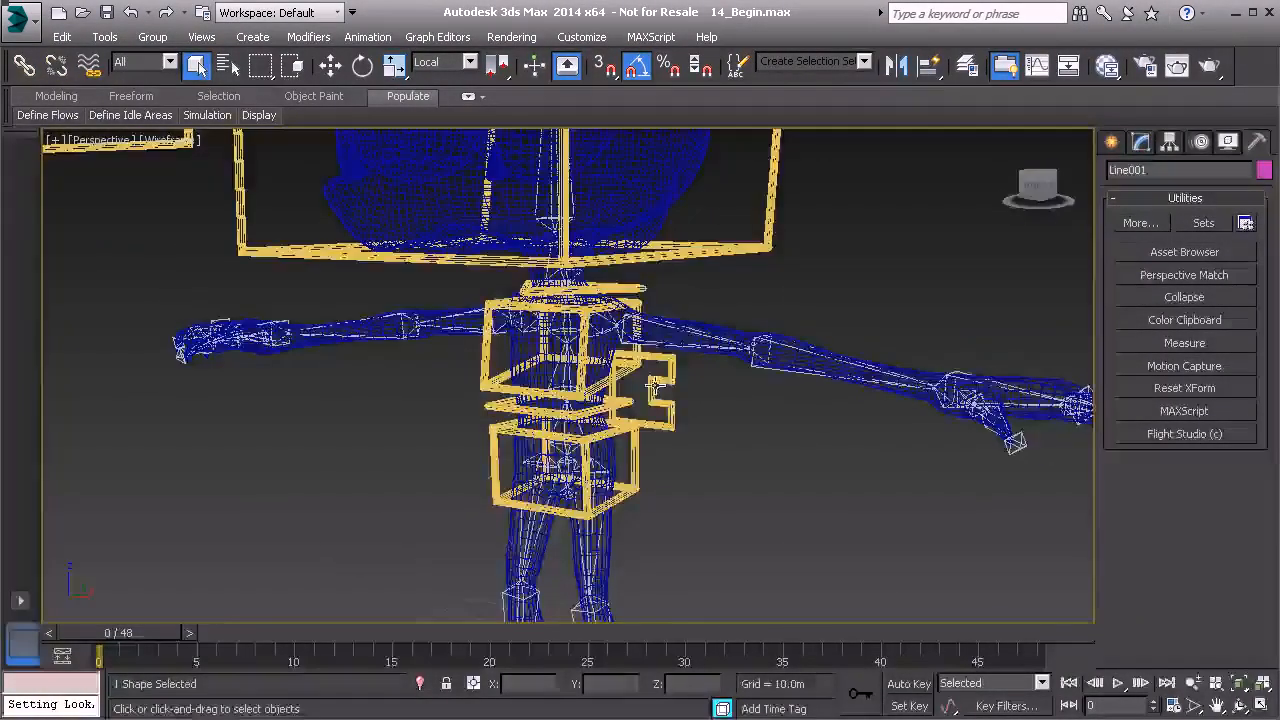
{"action": "key", "text": "alt+a"}
{"action": "left_click", "coordinate": [607, 327]}
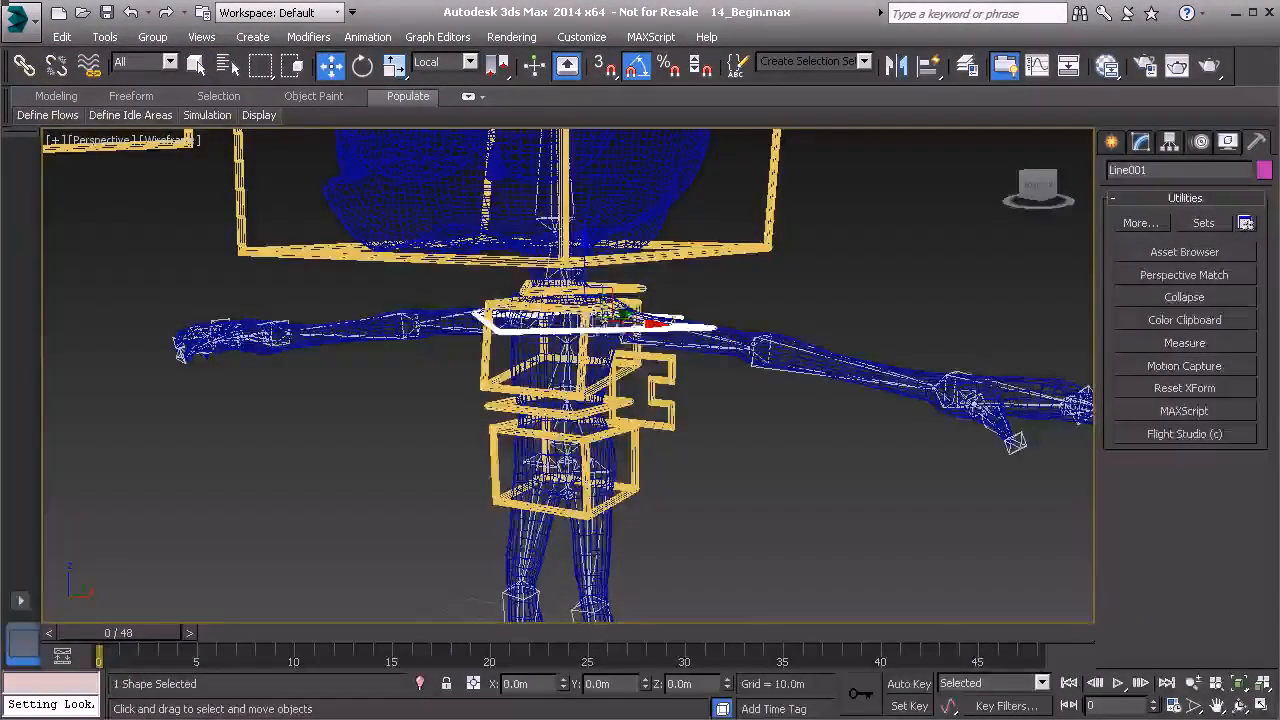
Rotate the arrow's spline 90 degrees about Y so the shape stands upright at the left clavicle.
{"action": "middle_click_drag", "start_coordinate": [613, 316], "coordinate": [643, 402]}
{"action": "middle_click_drag", "start_coordinate": [643, 402], "coordinate": [609, 411], "text": "alt"}
{"action": "scroll", "coordinate": [660, 405], "scroll_direction": "up", "scroll_amount": 5}
{"action": "middle_click_drag", "start_coordinate": [682, 384], "coordinate": [649, 371], "text": "alt"}
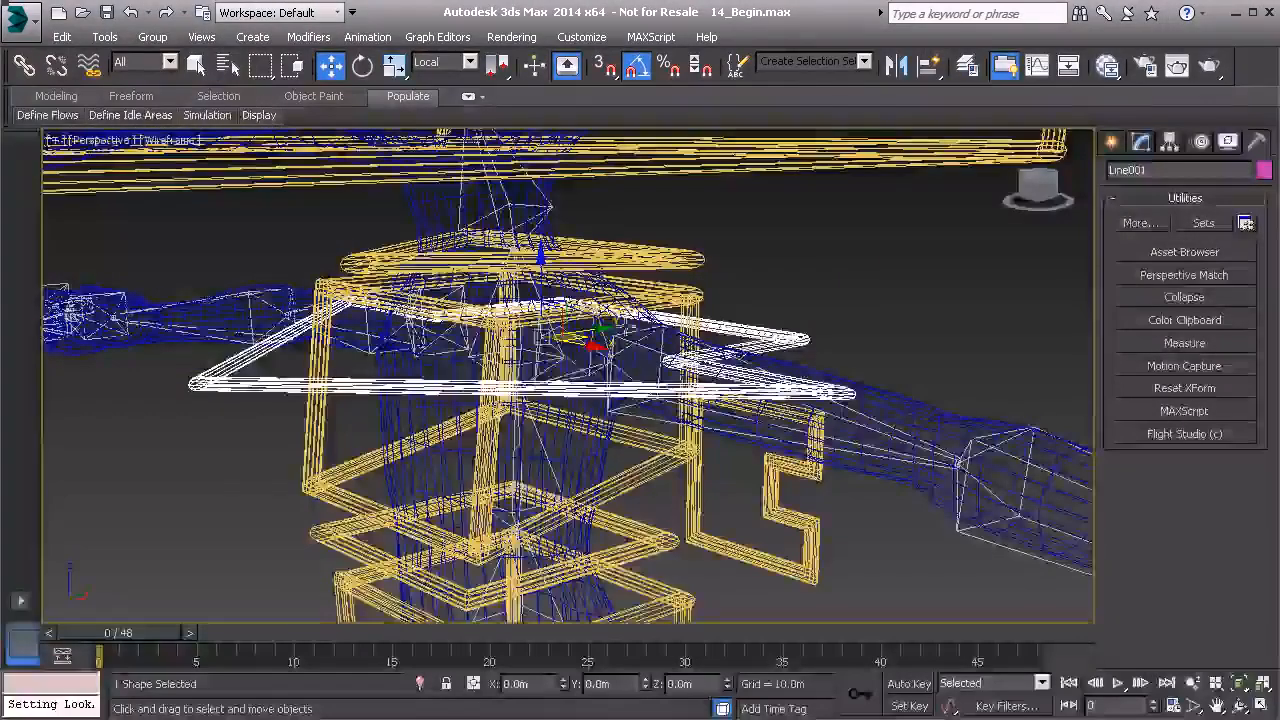
{"action": "middle_click_drag", "start_coordinate": [570, 382], "coordinate": [889, 323], "text": "alt"}
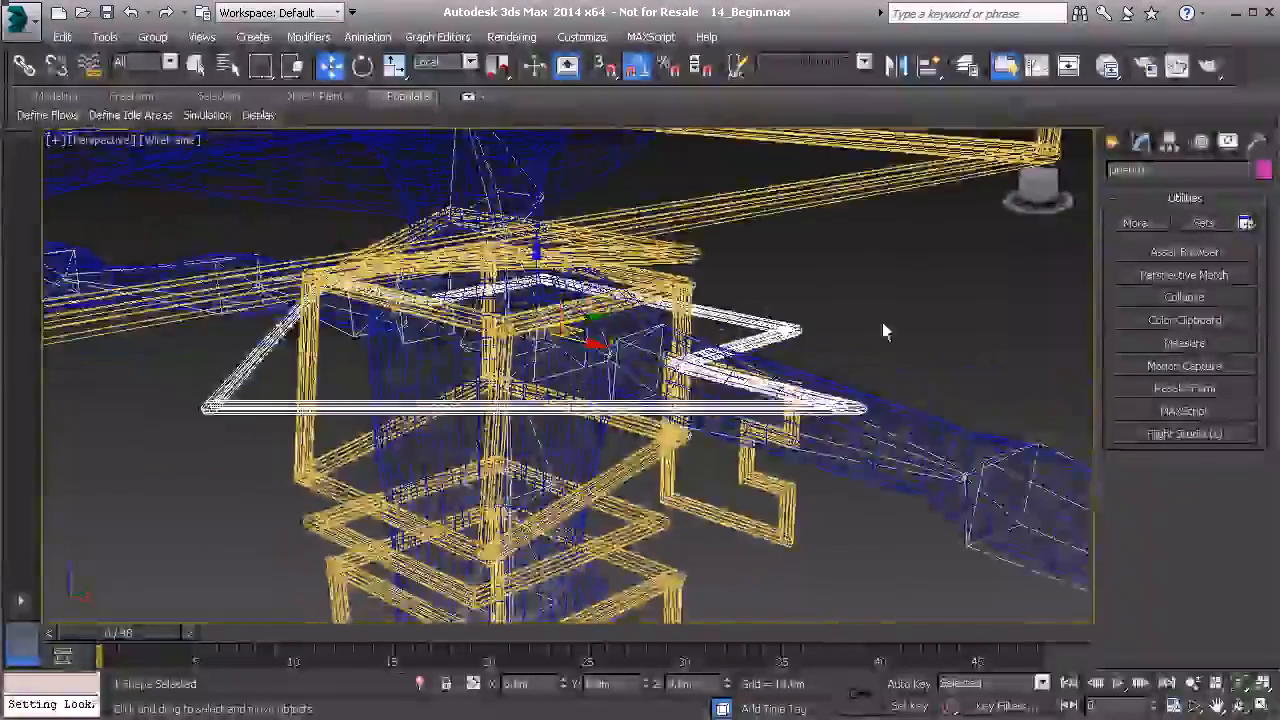
{"action": "left_click", "coordinate": [1141, 143]}
{"action": "mouse_move", "coordinate": [570, 325]}
{"action": "middle_mouse_down", "text": "alt"}
{"action": "mouse_move", "coordinate": [600, 265]}
{"action": "mouse_move", "coordinate": [596, 343]}
{"action": "mouse_move", "coordinate": [612, 306]}
{"action": "mouse_move", "coordinate": [590, 310]}
{"action": "middle_mouse_up", "text": "alt"}
{"action": "key", "text": "e"}
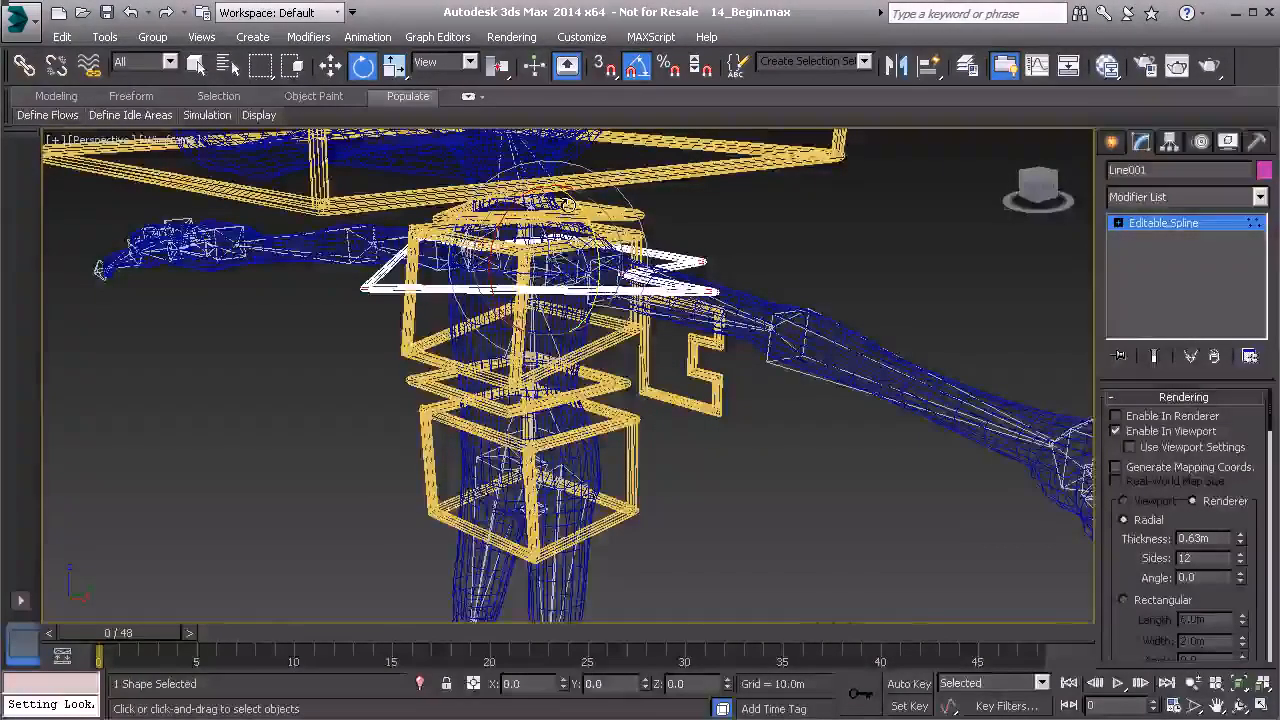
{"action": "middle_click_drag", "start_coordinate": [567, 259], "coordinate": [600, 262], "text": "alt"}
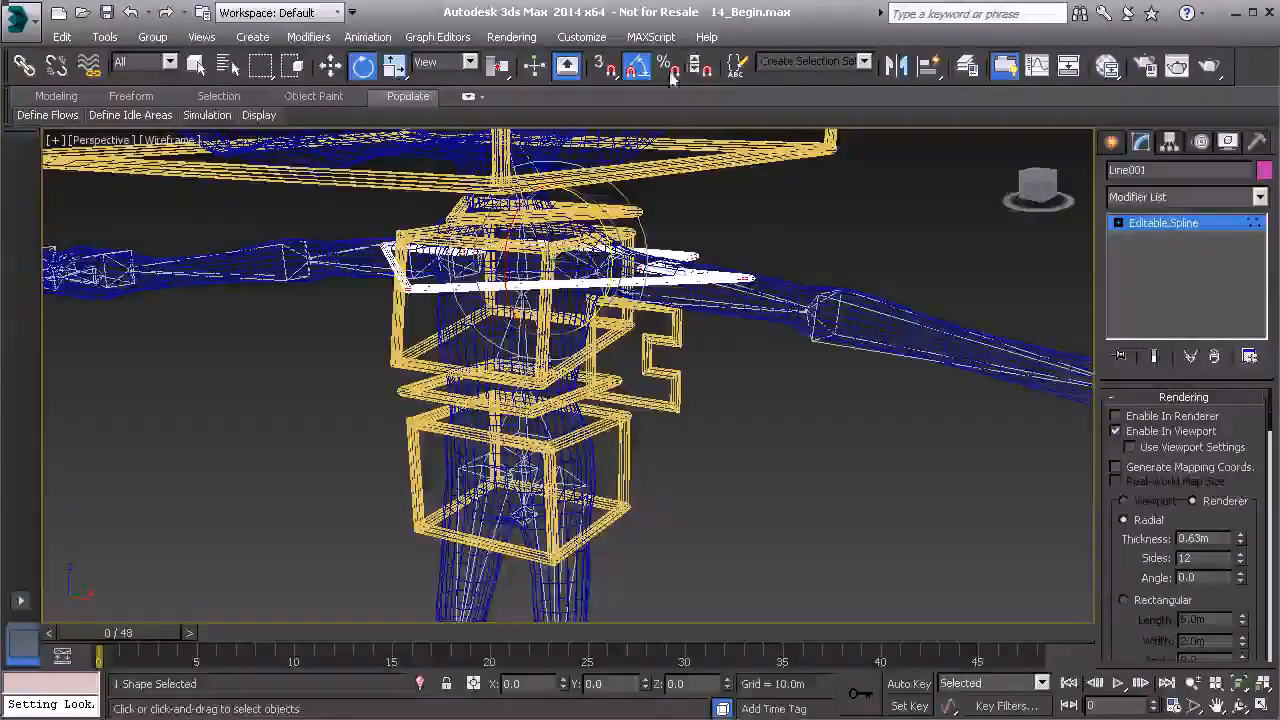
{"action": "left_click_drag", "start_coordinate": [584, 203], "coordinate": [612, 382]}
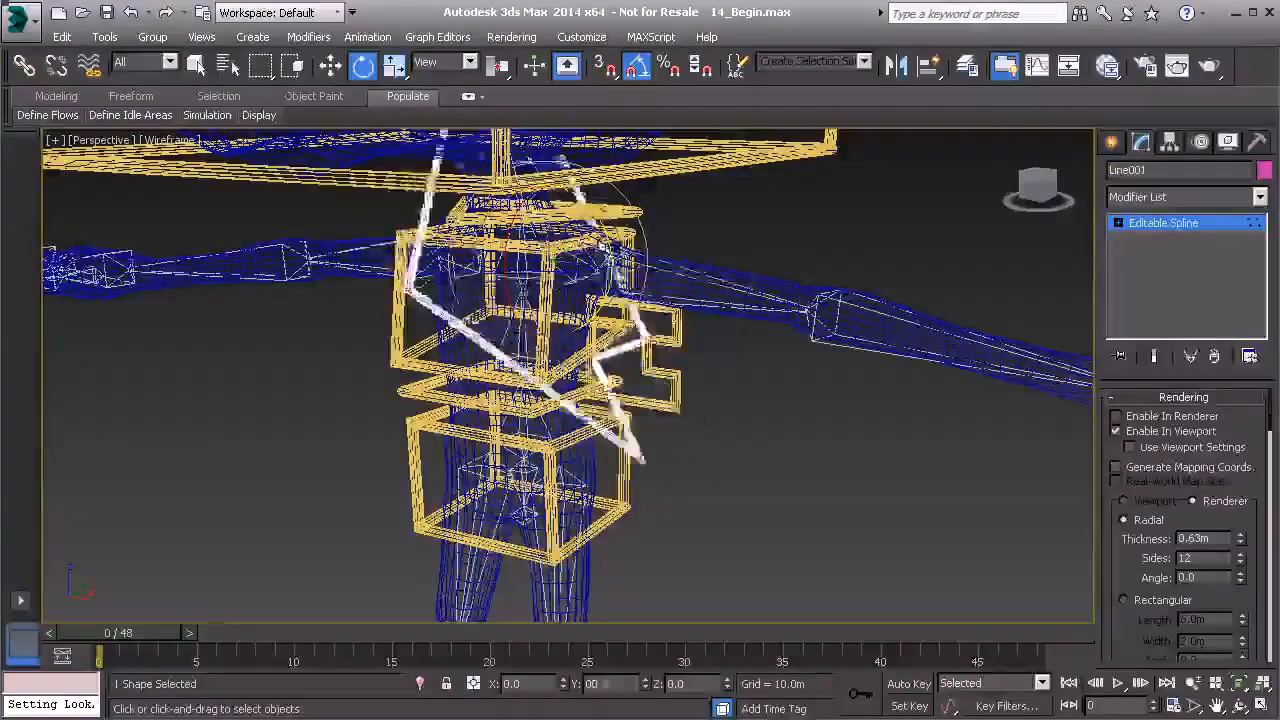
{"action": "left_click_drag", "start_coordinate": [611, 308], "coordinate": [611, 295]}
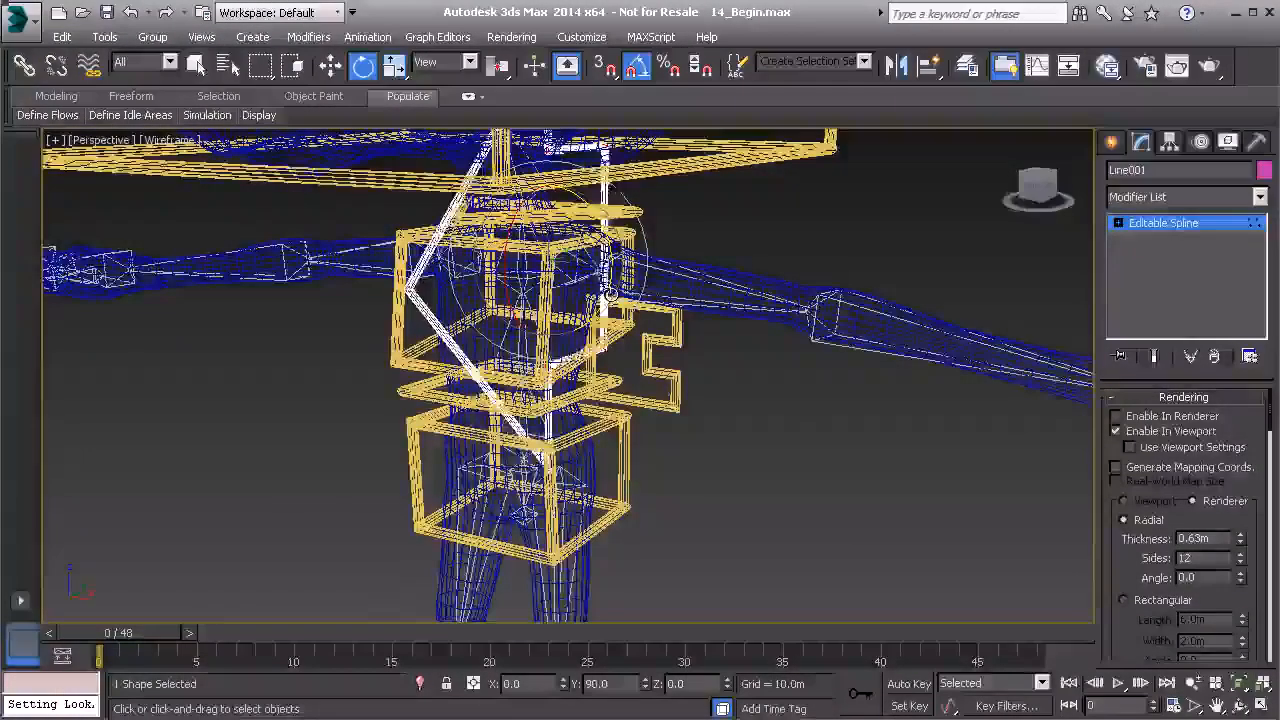
Scale the arrow's spline down and move it along Y to behind the character's back, leaving the pivot at the clavicle.
{"action": "middle_click_drag", "start_coordinate": [637, 290], "coordinate": [499, 342], "text": "alt"}
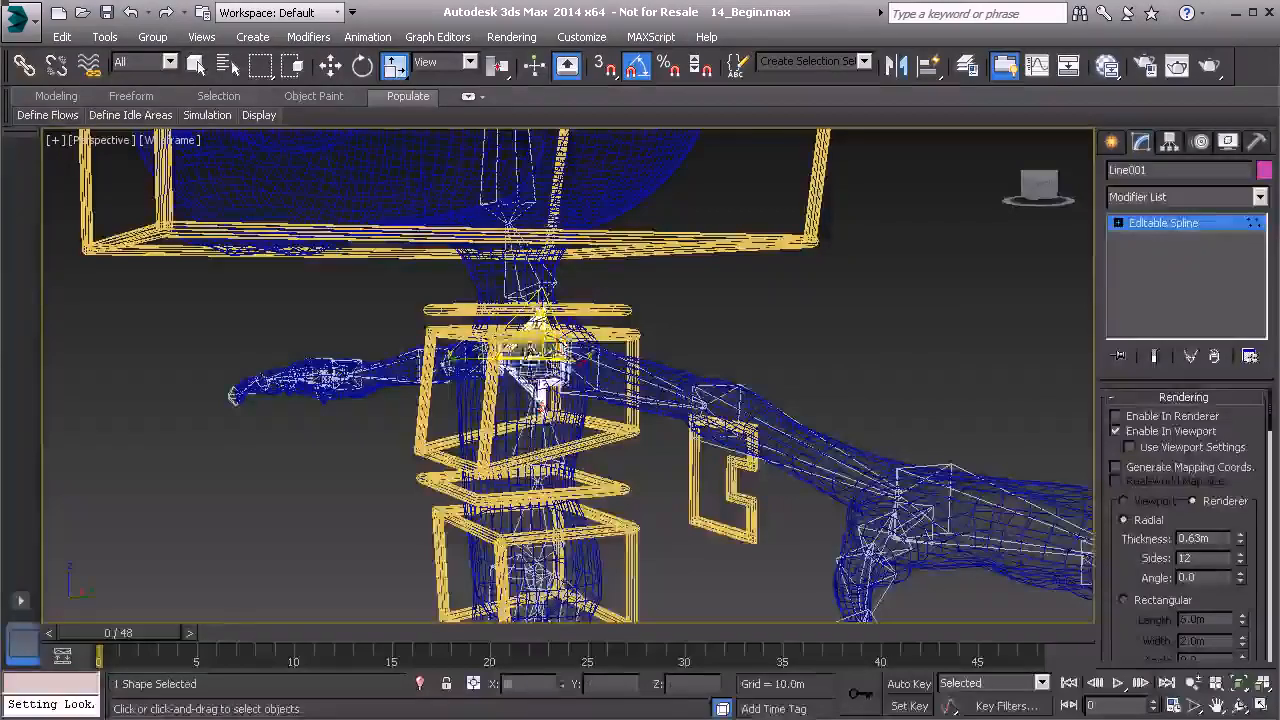
{"action": "left_click_drag", "start_coordinate": [507, 434], "coordinate": [505, 440]}
{"action": "middle_click_drag", "start_coordinate": [504, 449], "coordinate": [631, 377], "text": "alt"}
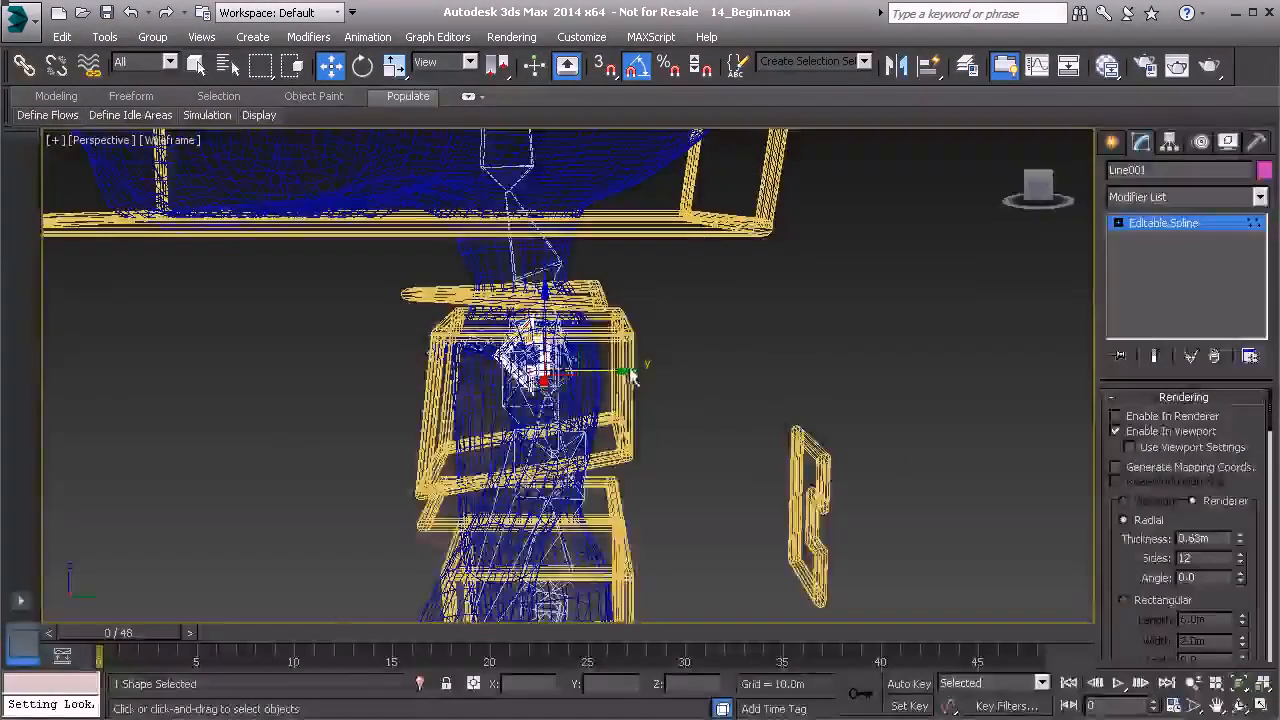
{"action": "left_click_drag", "start_coordinate": [625, 372], "coordinate": [715, 376]}
{"action": "left_click_drag", "start_coordinate": [791, 386], "coordinate": [796, 388]}
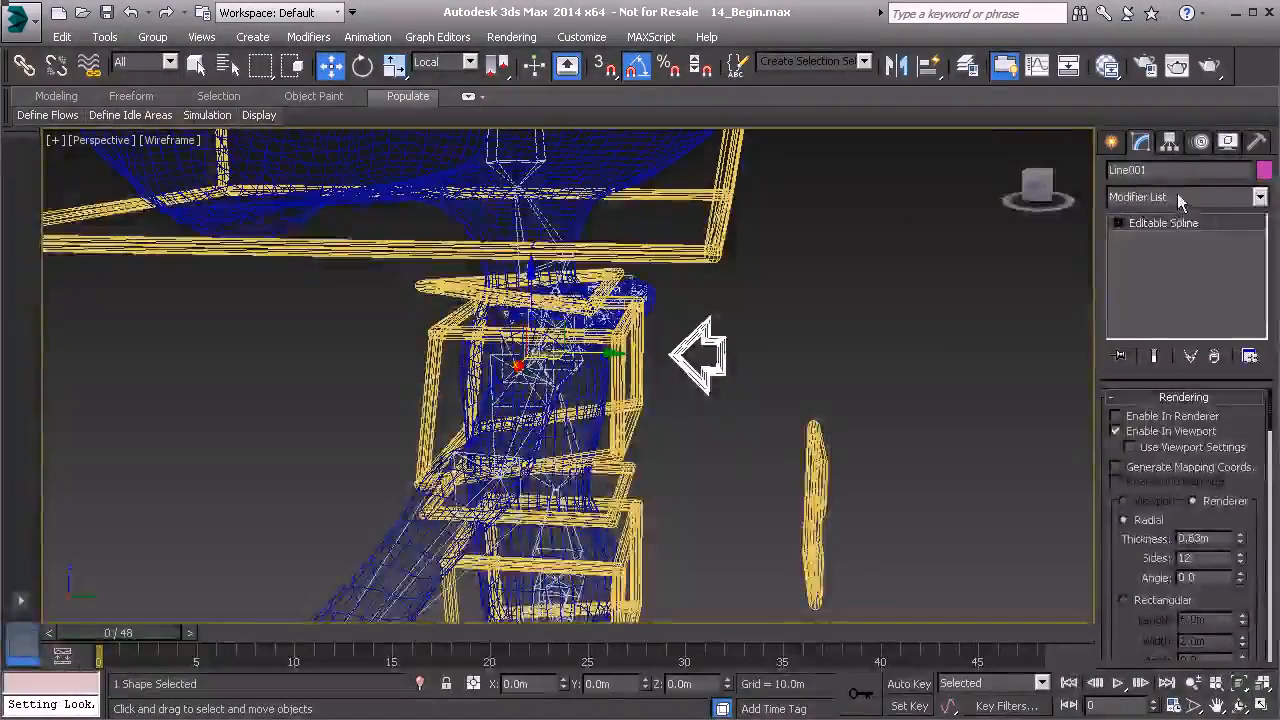
Rename the arrow shape as Anim_L_Clavicle01.
{"action": "left_click", "coordinate": [1170, 172]}
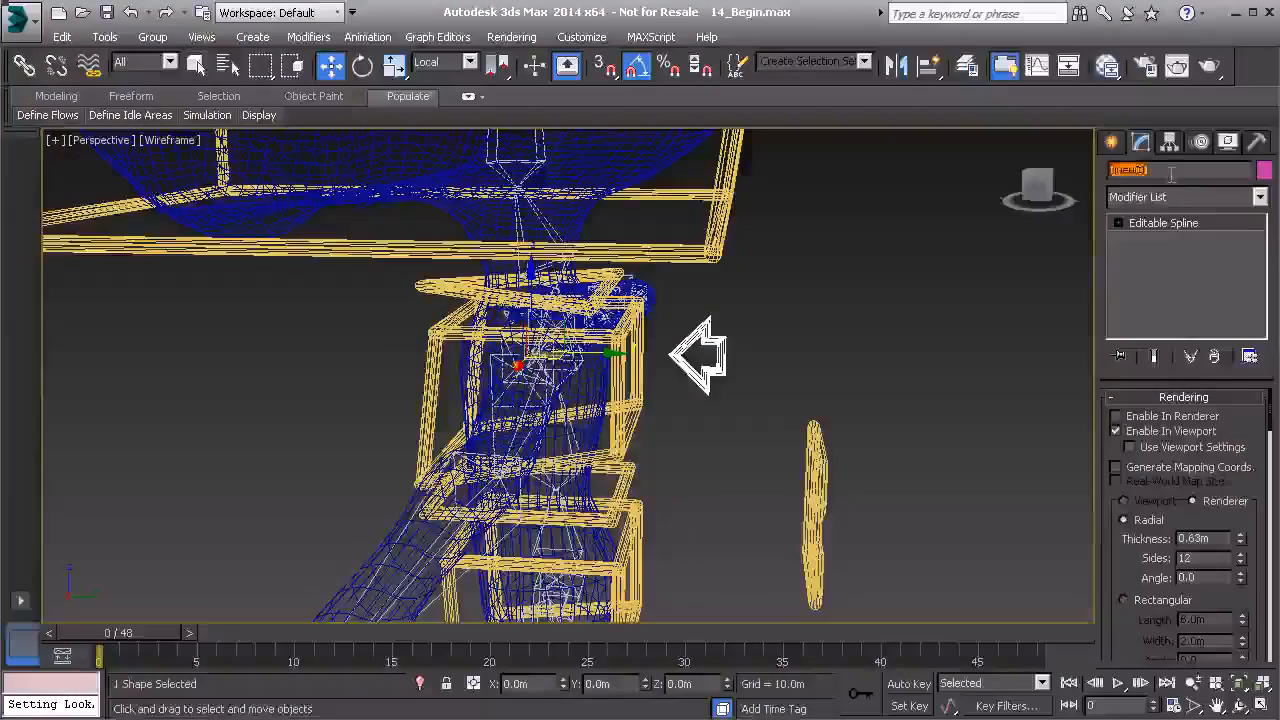
{"action": "type", "text": "Anim_L_"}
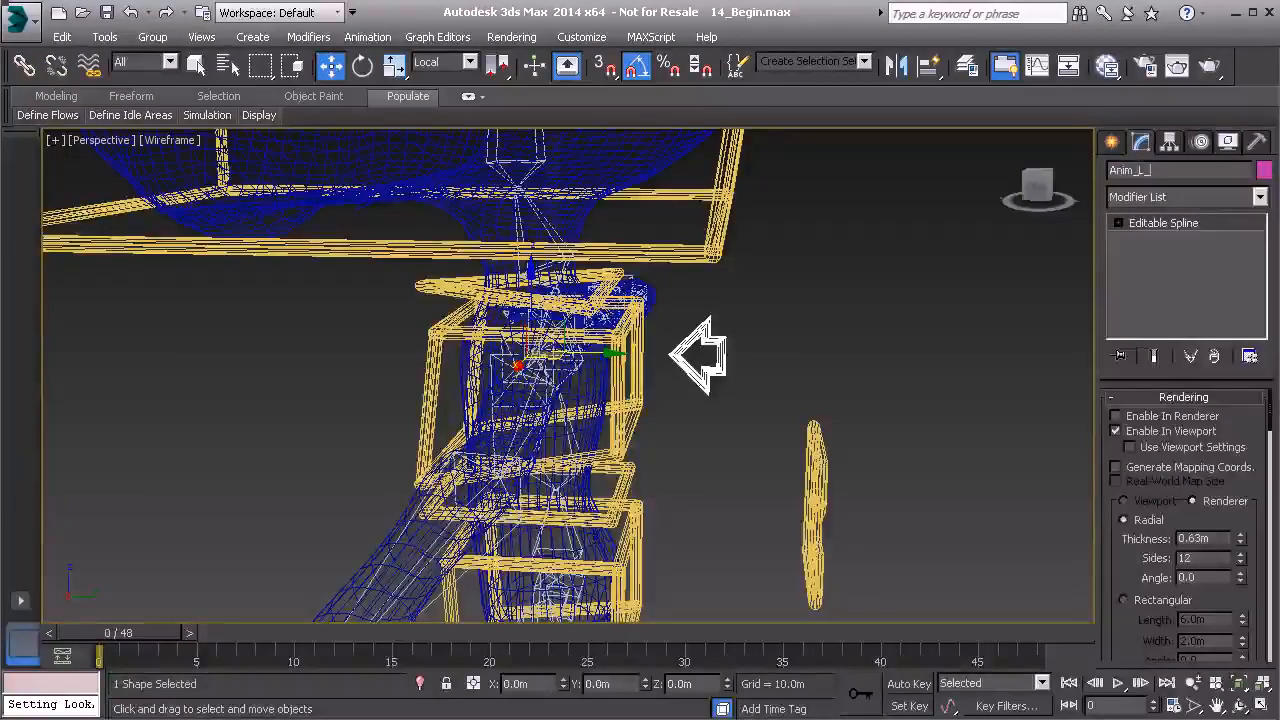
{"action": "type", "text": "Clavicle01"}
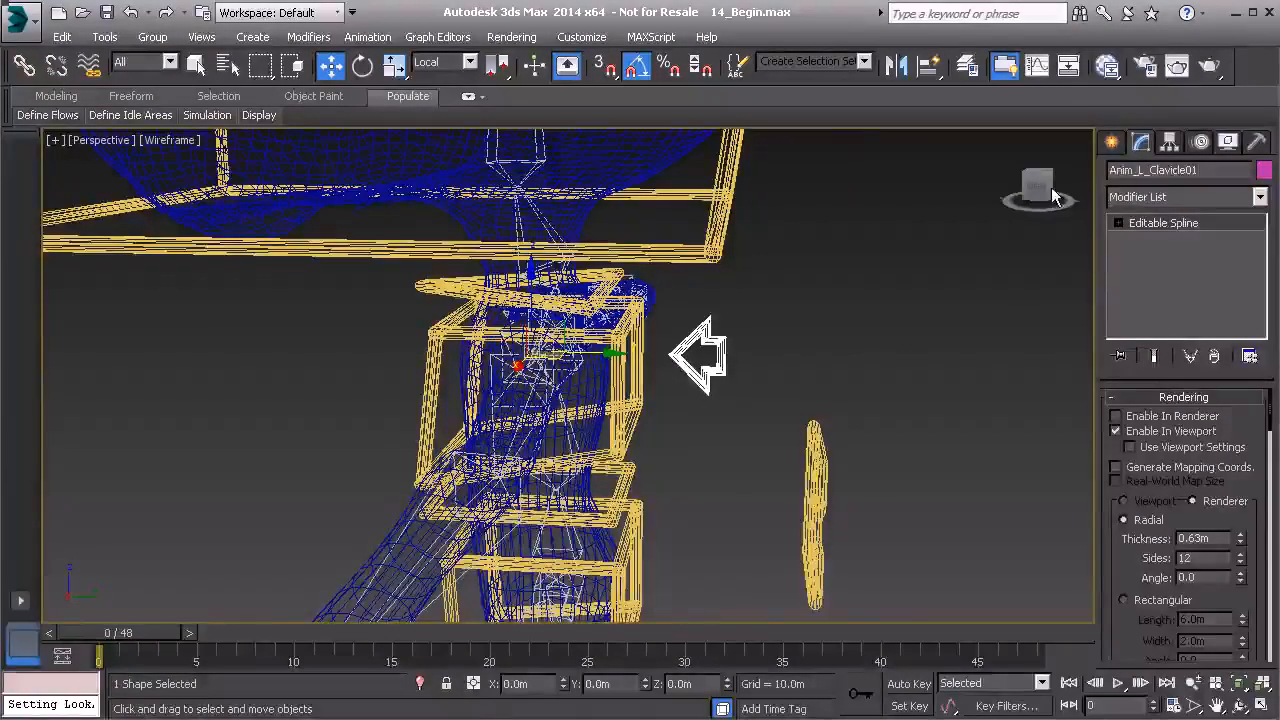
Add the left clavicle control to the Controls layer in the layer manager.
{"action": "middle_click_drag", "start_coordinate": [612, 272], "coordinate": [672, 303], "text": "alt"}
{"action": "left_click", "coordinate": [107, 44]}
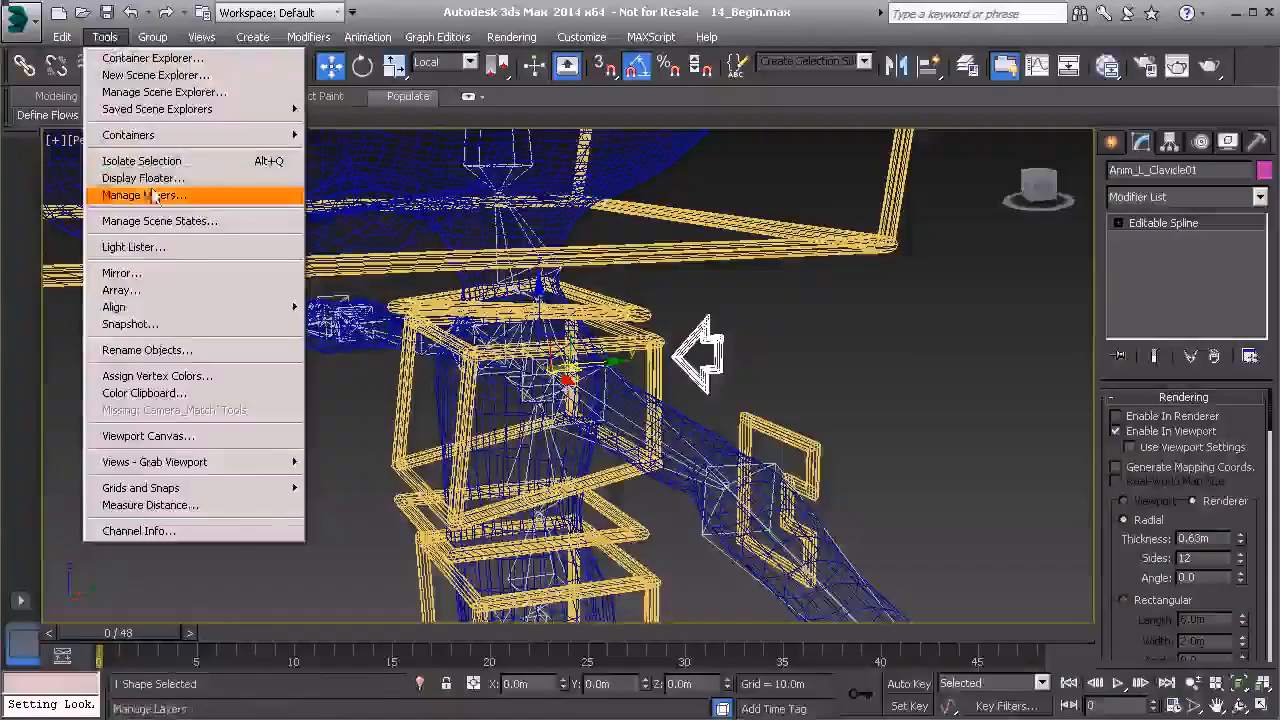
{"action": "left_click", "coordinate": [156, 196]}
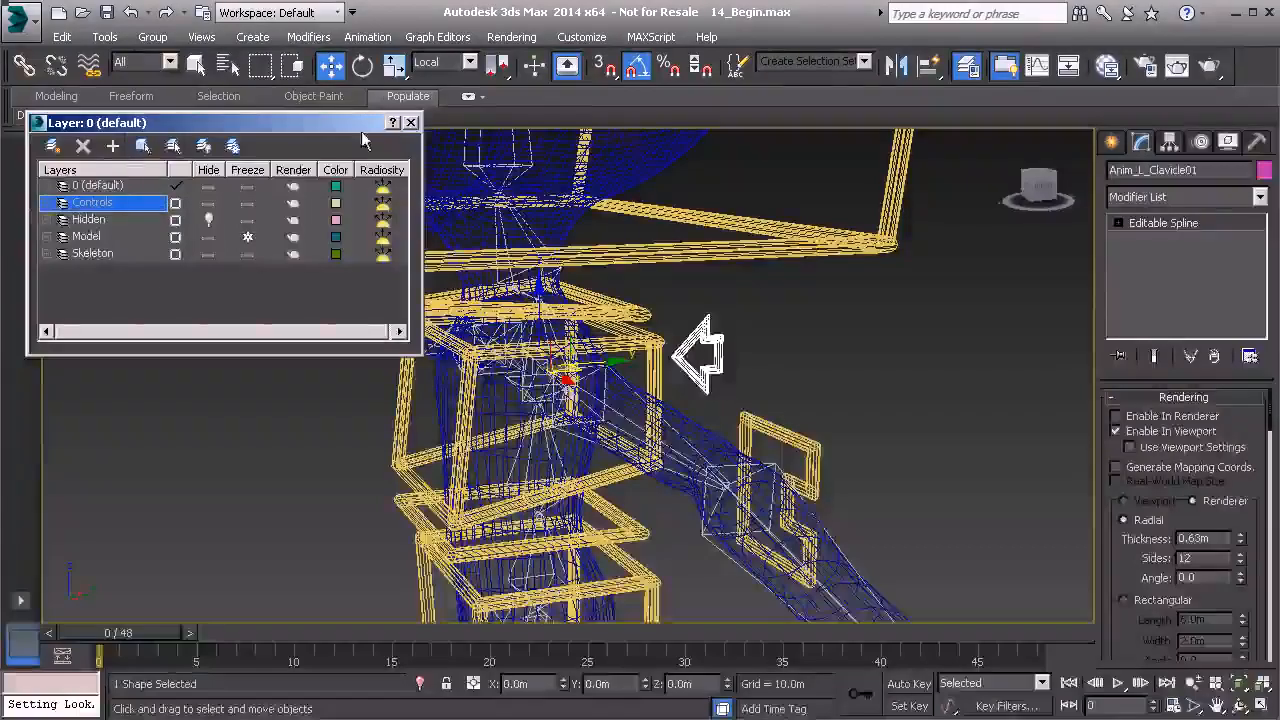
{"action": "left_click", "coordinate": [410, 122]}
Clone the left clavicle control along X to the character's right side as a copy named Anim_R_Clavicle01.
{"action": "middle_click_drag", "start_coordinate": [780, 400], "coordinate": [570, 398], "text": "alt"}
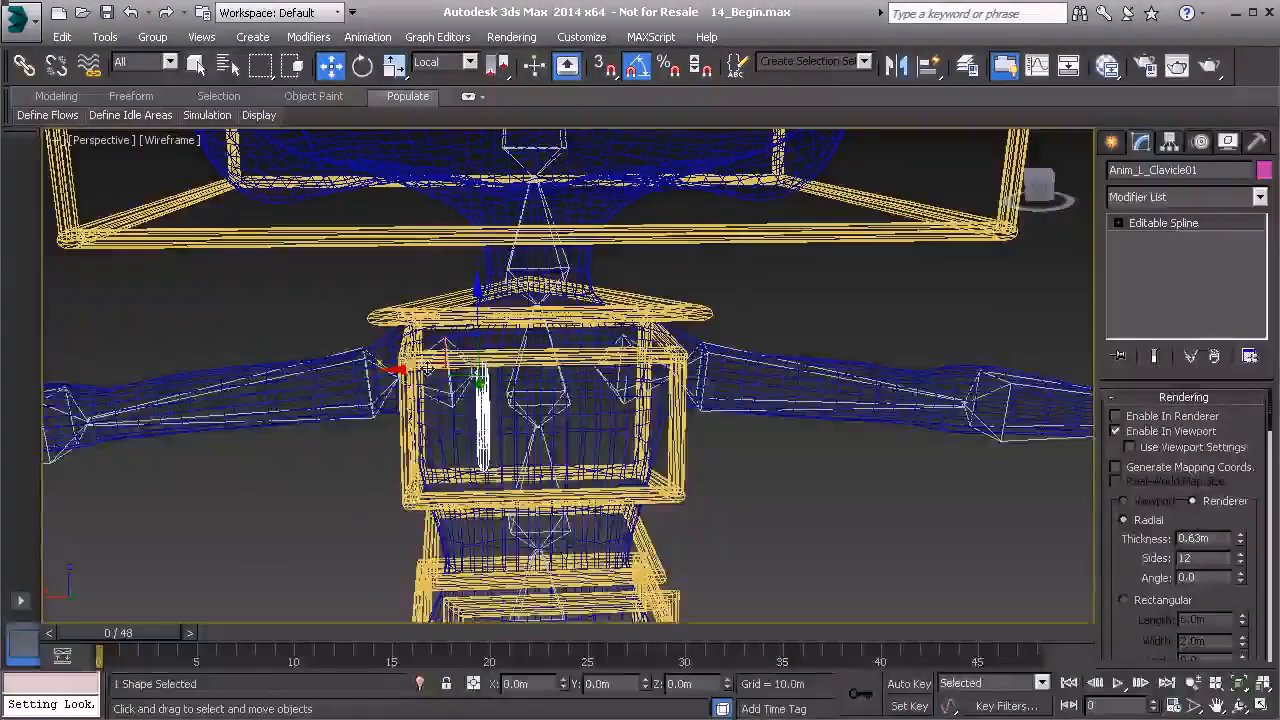
{"action": "left_click_drag", "start_coordinate": [393, 370], "coordinate": [571, 375], "text": "shift"}
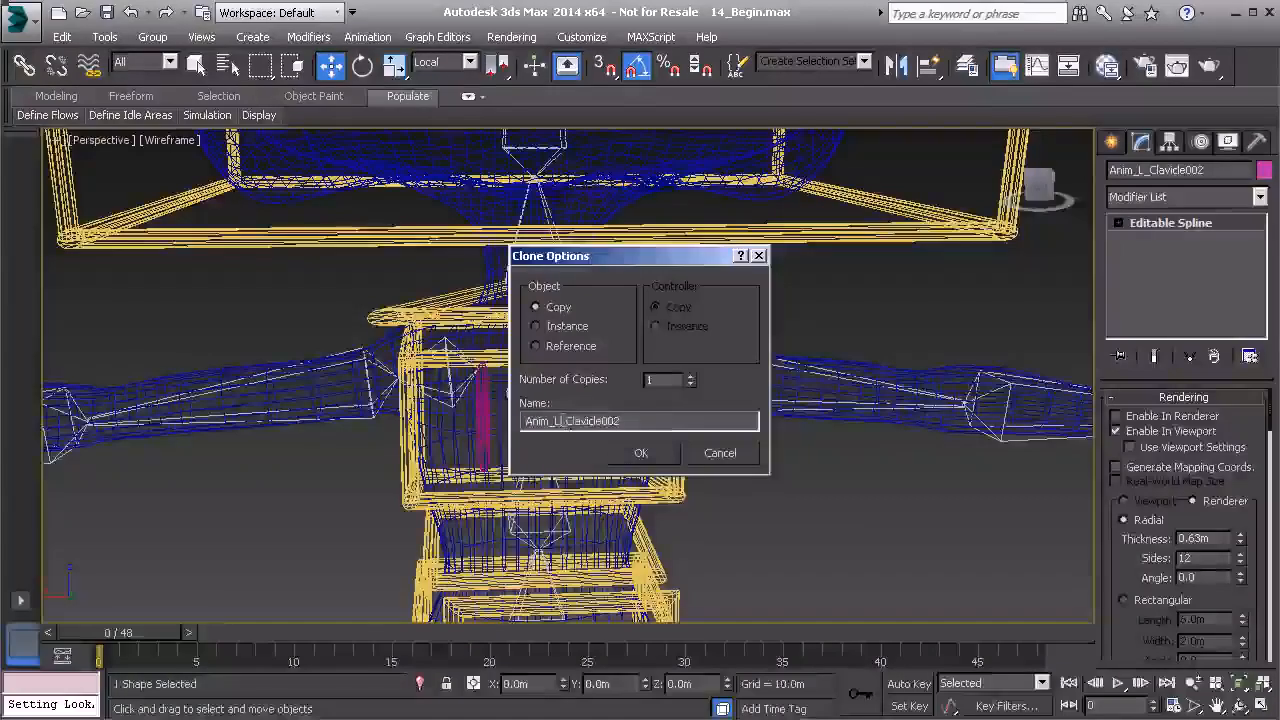
{"action": "key", "text": "BackSpace"}
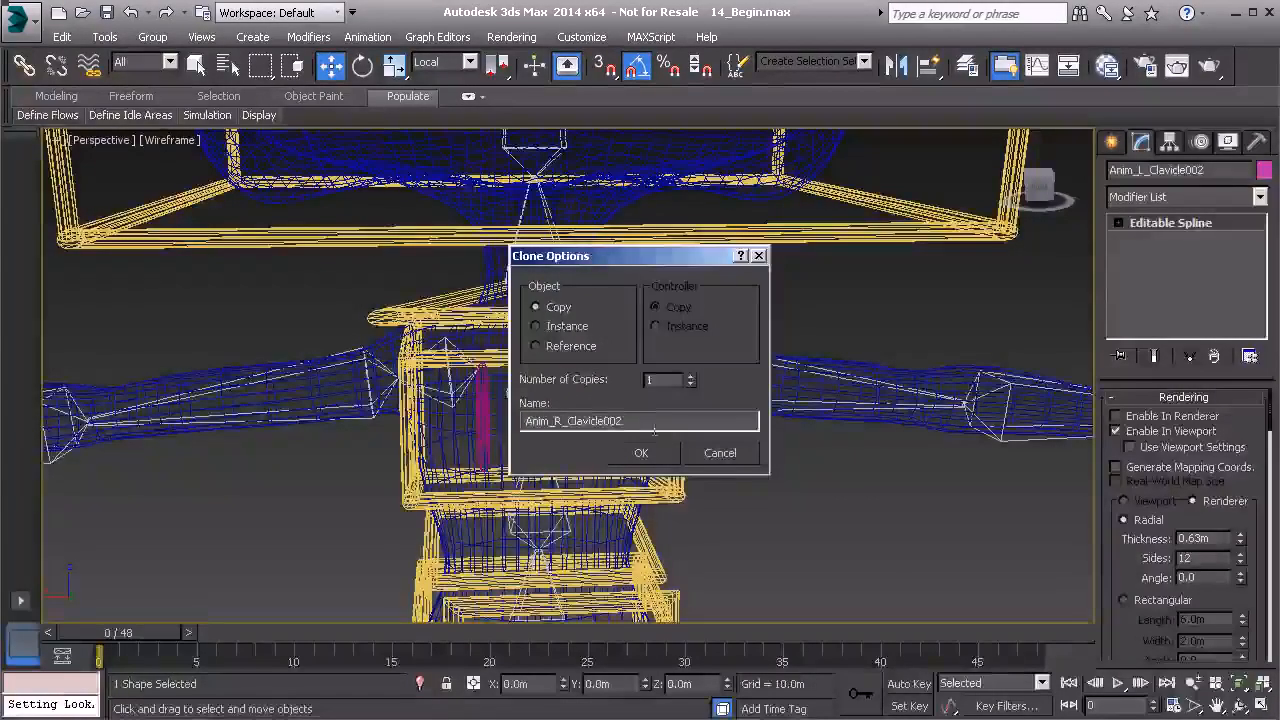
{"action": "left_click", "coordinate": [641, 455]}
Align the copied arrow control to the character's right clavicle bone.
{"action": "mouse_move", "coordinate": [612, 466]}
{"action": "middle_mouse_down", "text": "alt"}
{"action": "mouse_move", "coordinate": [643, 478]}
{"action": "mouse_move", "coordinate": [609, 429]}
{"action": "middle_mouse_up", "text": "alt"}
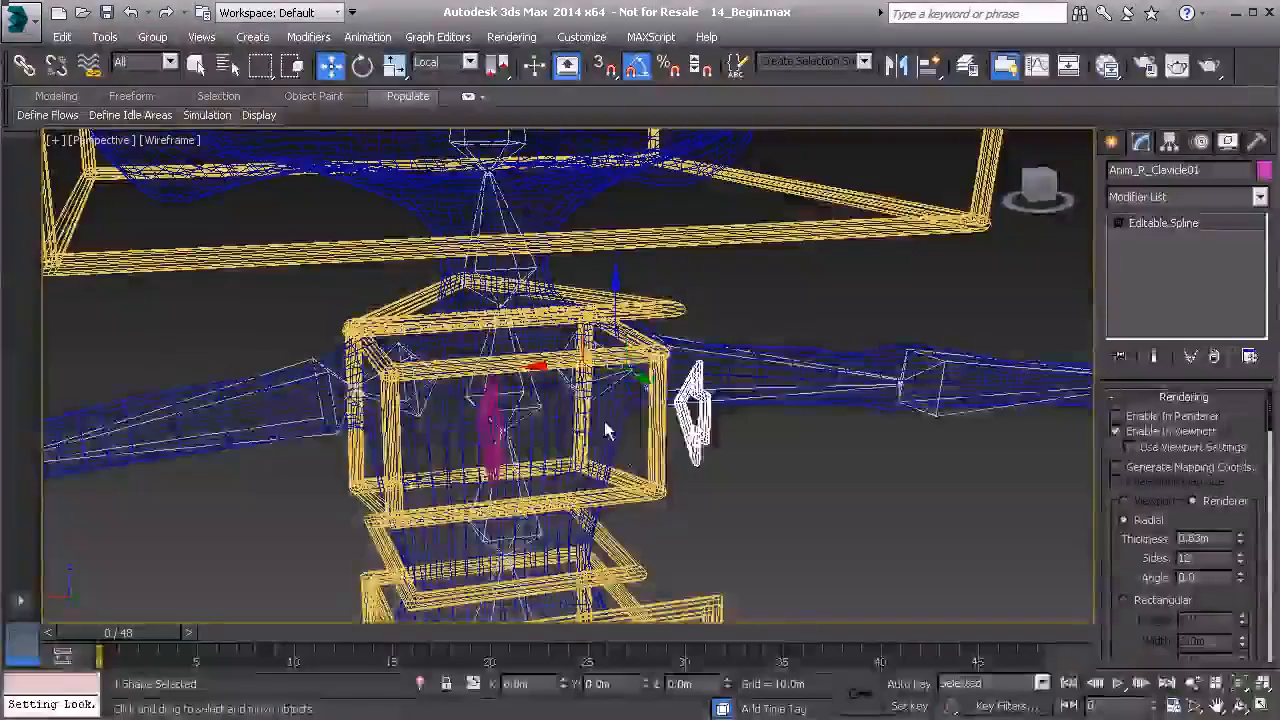
{"action": "key", "text": "alt+a"}
{"action": "left_click", "coordinate": [610, 390]}
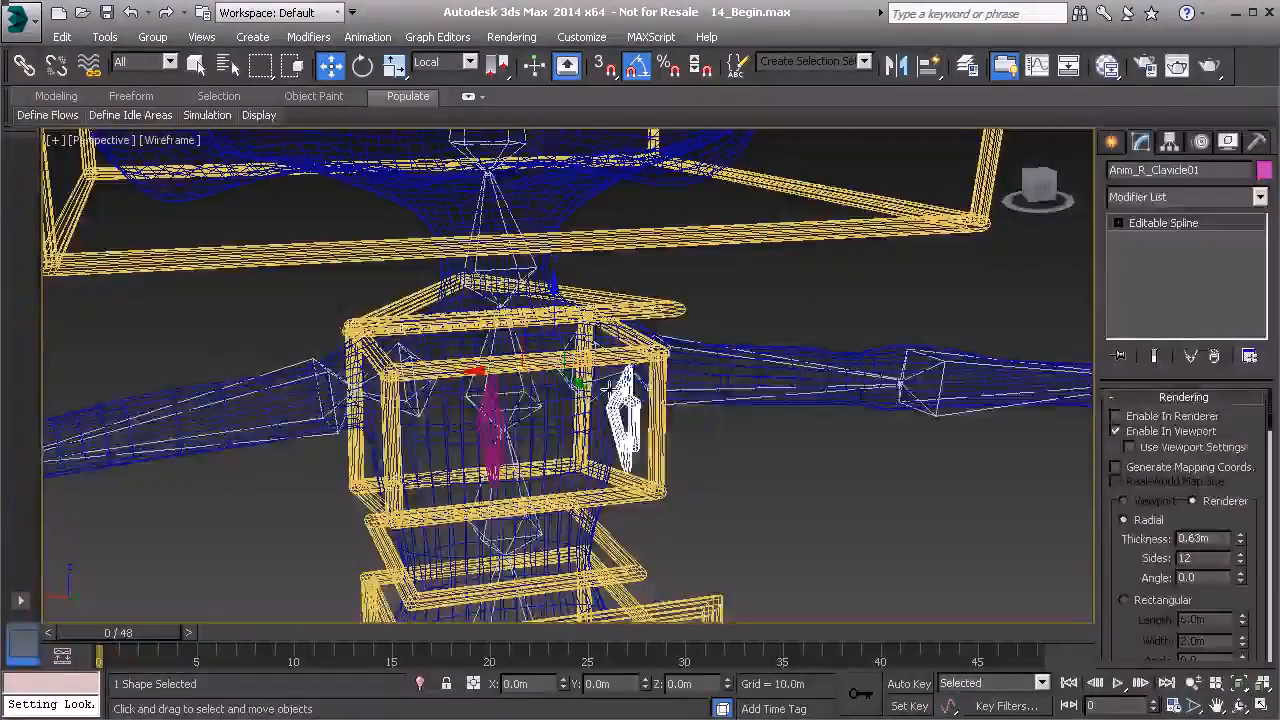
Set the right clavicle control's object color to light green.
{"action": "middle_click_drag", "start_coordinate": [726, 443], "coordinate": [787, 428], "text": "alt"}
{"action": "left_click", "coordinate": [1264, 171]}
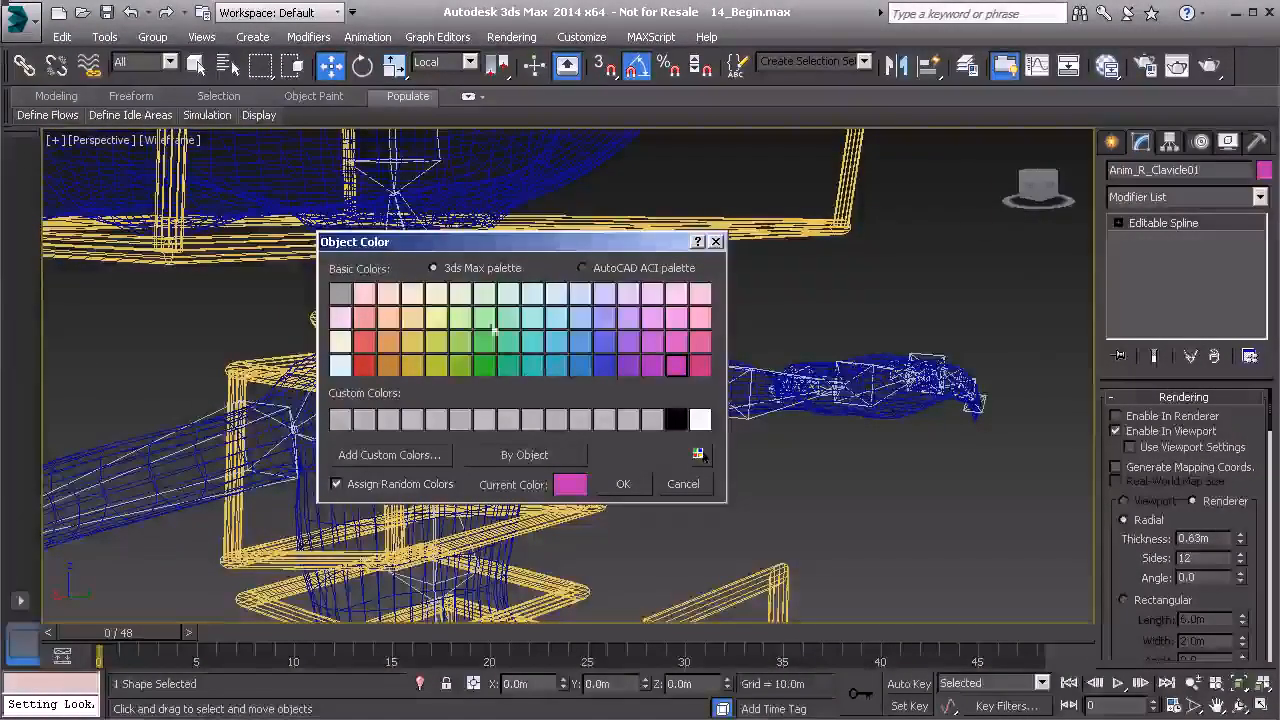
{"action": "left_click", "coordinate": [461, 320]}
{"action": "left_click", "coordinate": [623, 484]}
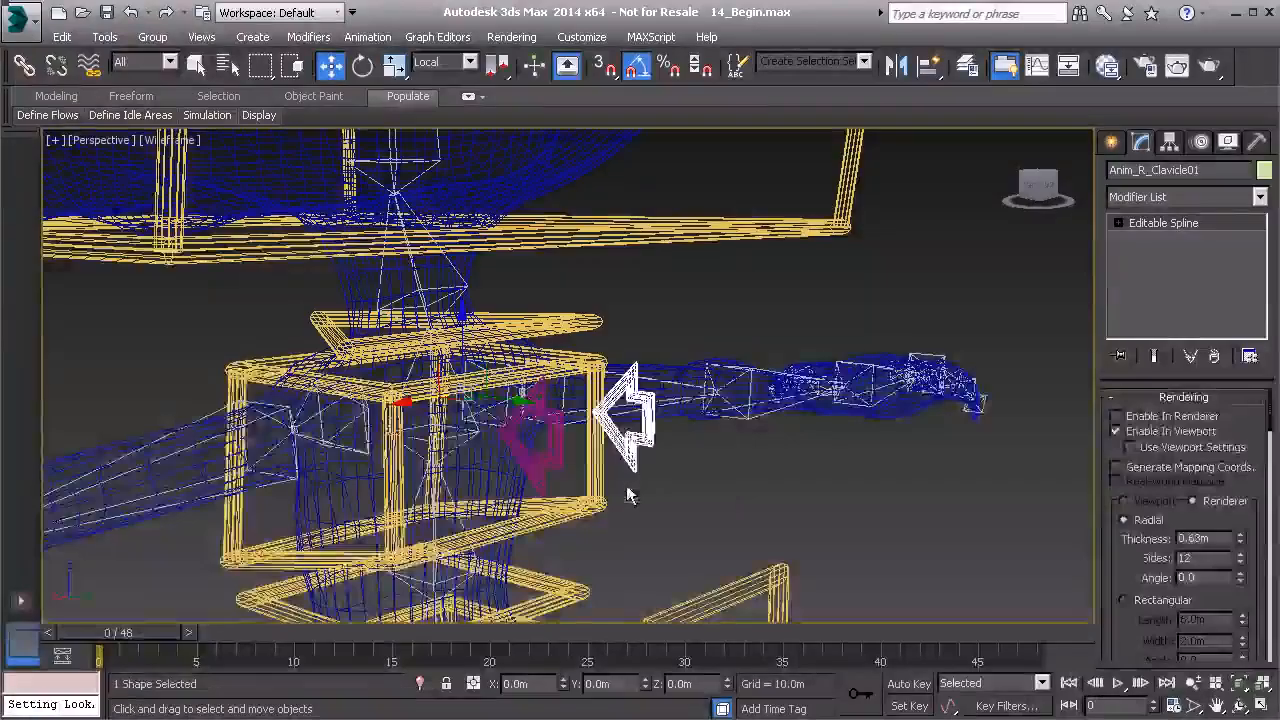
Set the left clavicle control's object color to light blue.
{"action": "left_click", "coordinate": [524, 453]}
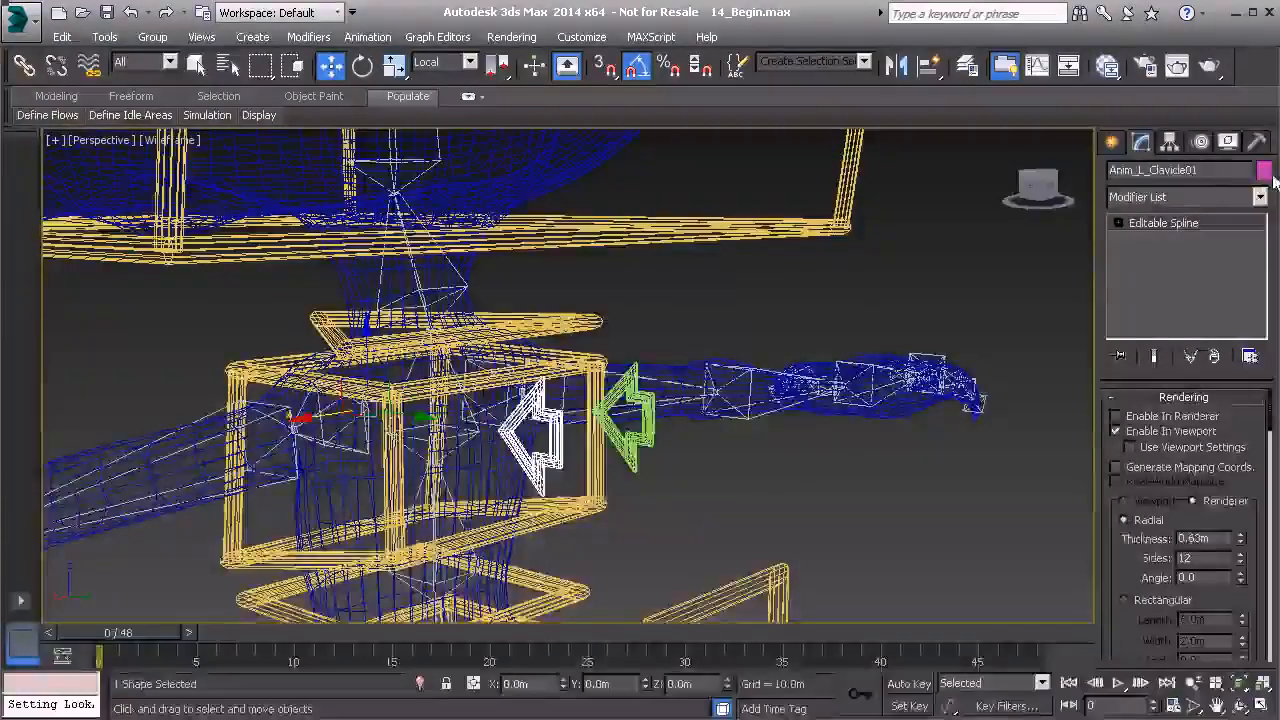
{"action": "left_click", "coordinate": [1266, 171]}
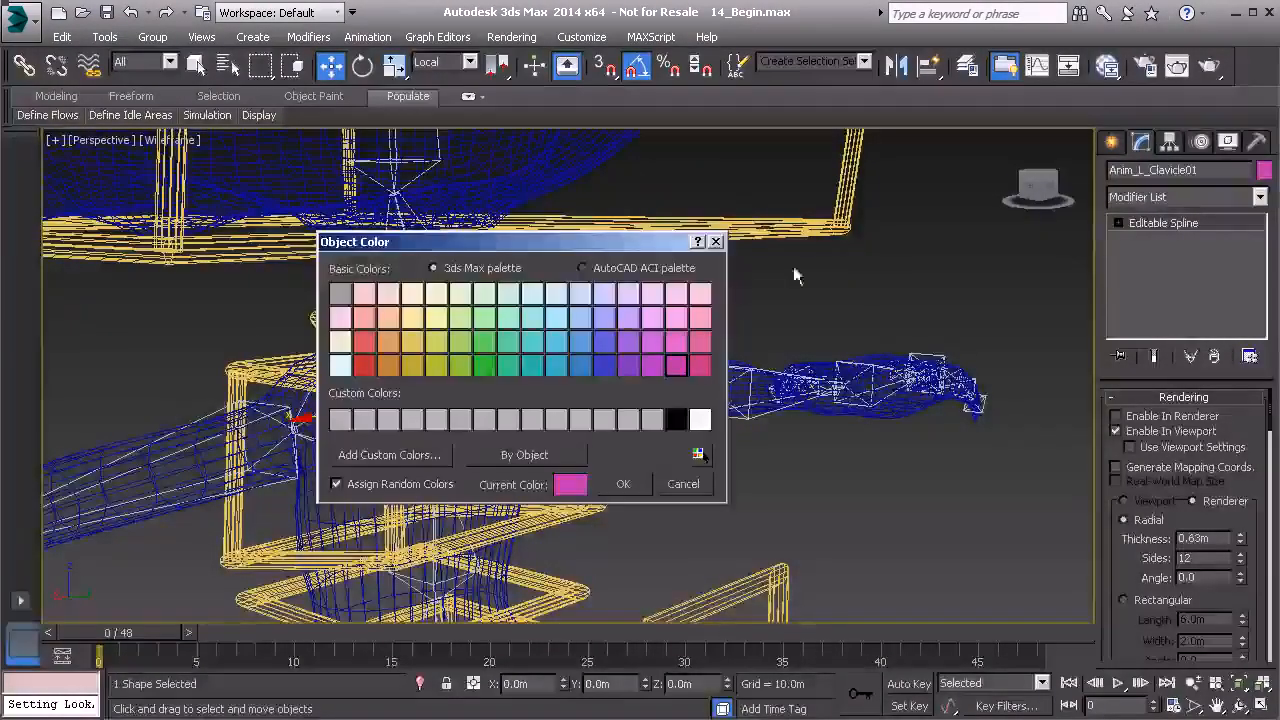
{"action": "left_click", "coordinate": [581, 318]}
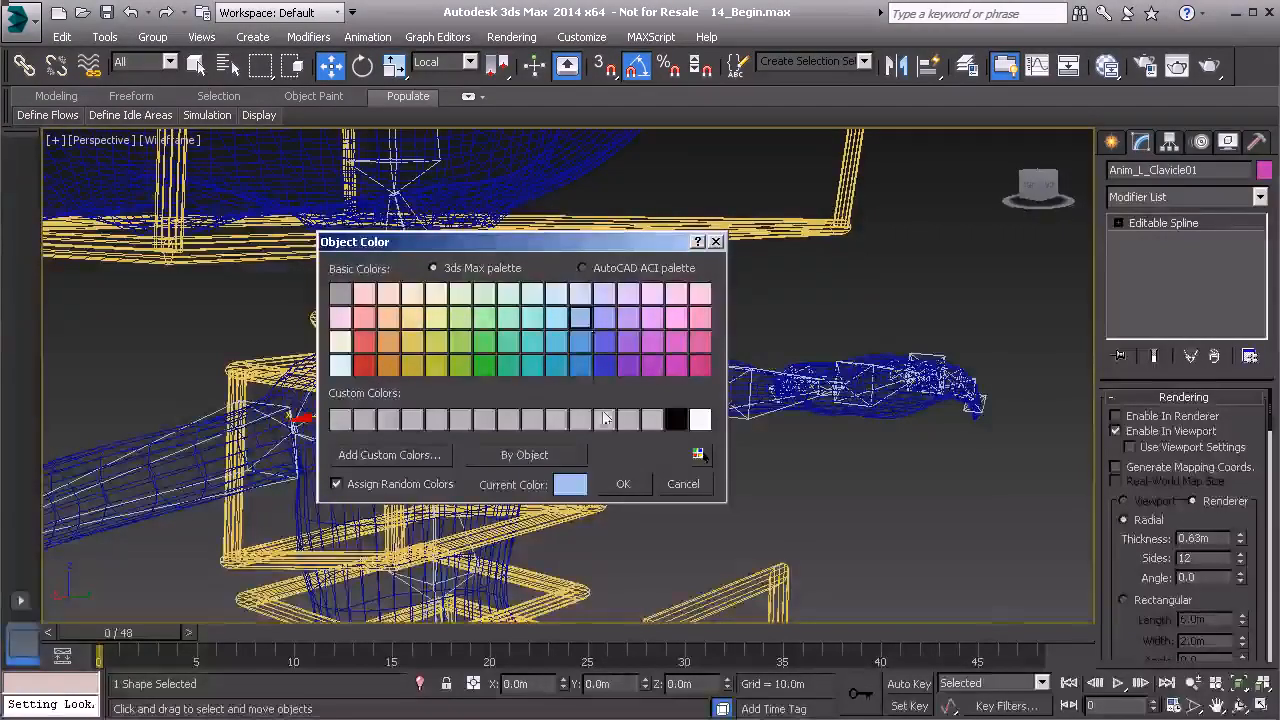
{"action": "left_click", "coordinate": [625, 486]}
{"action": "mouse_move", "coordinate": [718, 321]}
{"action": "middle_mouse_down", "text": "alt"}
{"action": "mouse_move", "coordinate": [550, 319]}
{"action": "mouse_move", "coordinate": [723, 332]}
{"action": "middle_mouse_up", "text": "alt"}
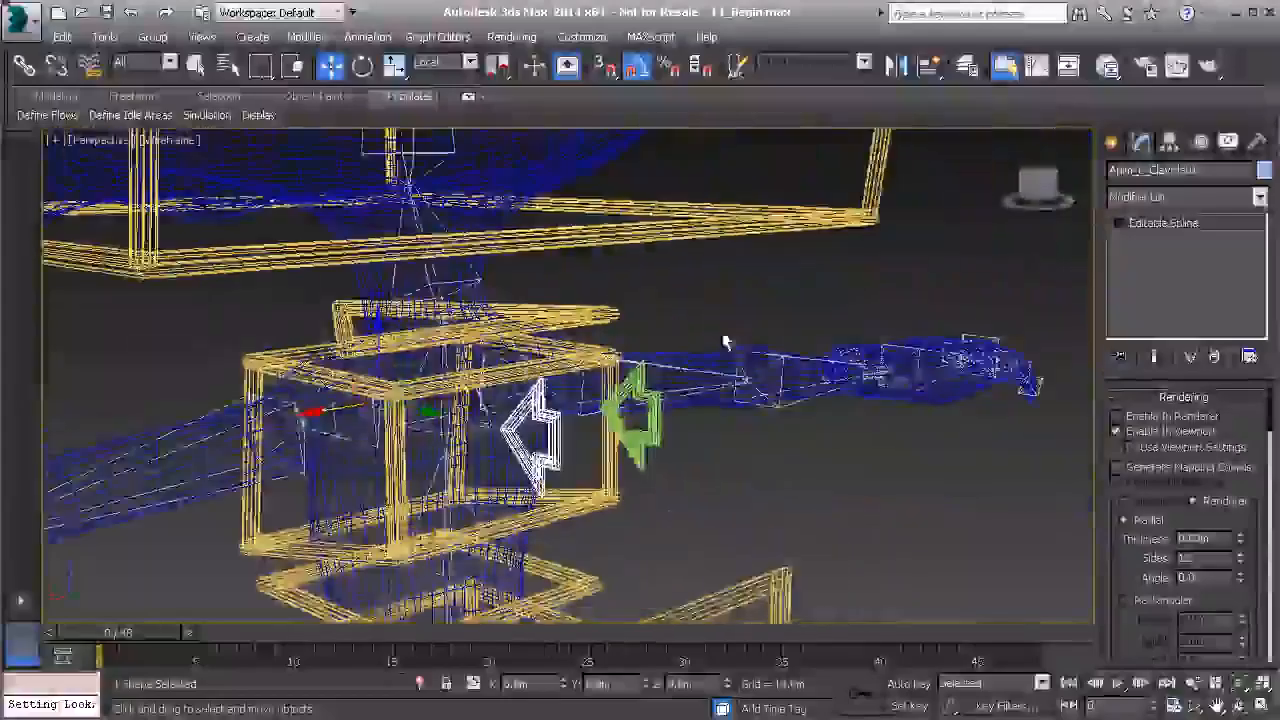
Link both clavicle arrow controls to the box-shaped chest control as their parent.
{"action": "left_click", "coordinate": [771, 330]}
{"action": "left_click", "coordinate": [655, 438]}
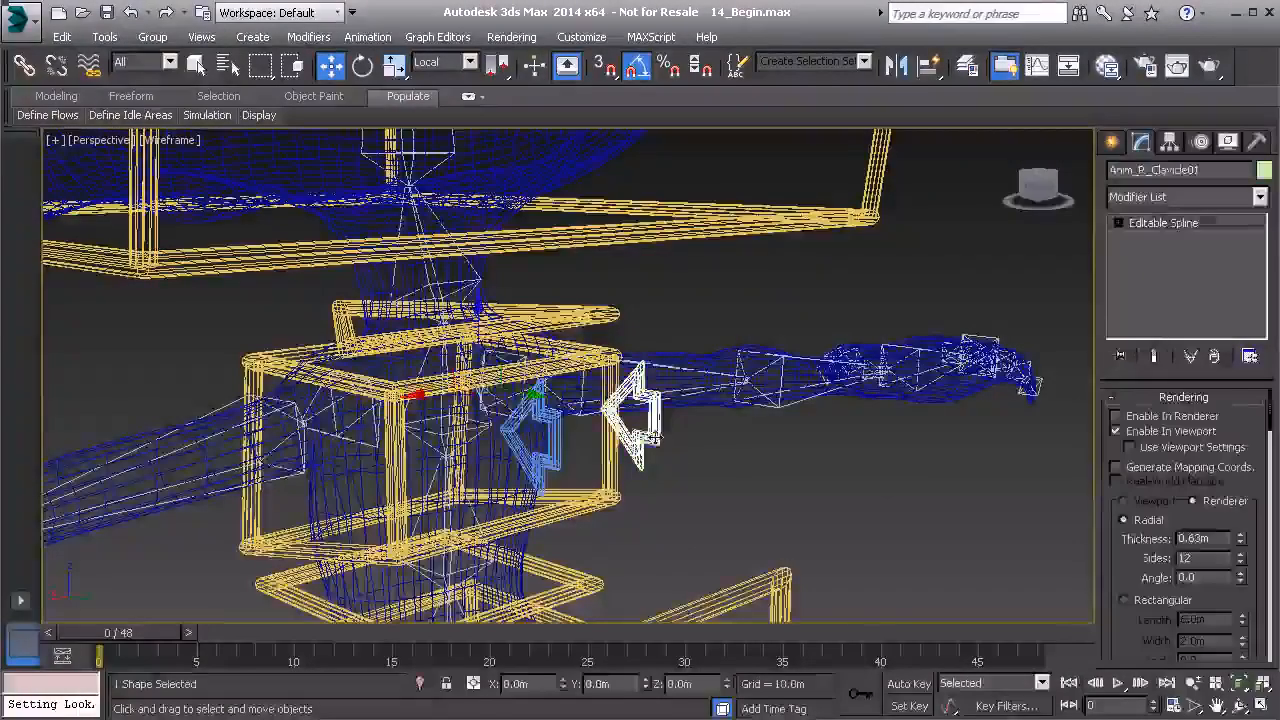
{"action": "left_click", "coordinate": [552, 447], "text": "ctrl"}
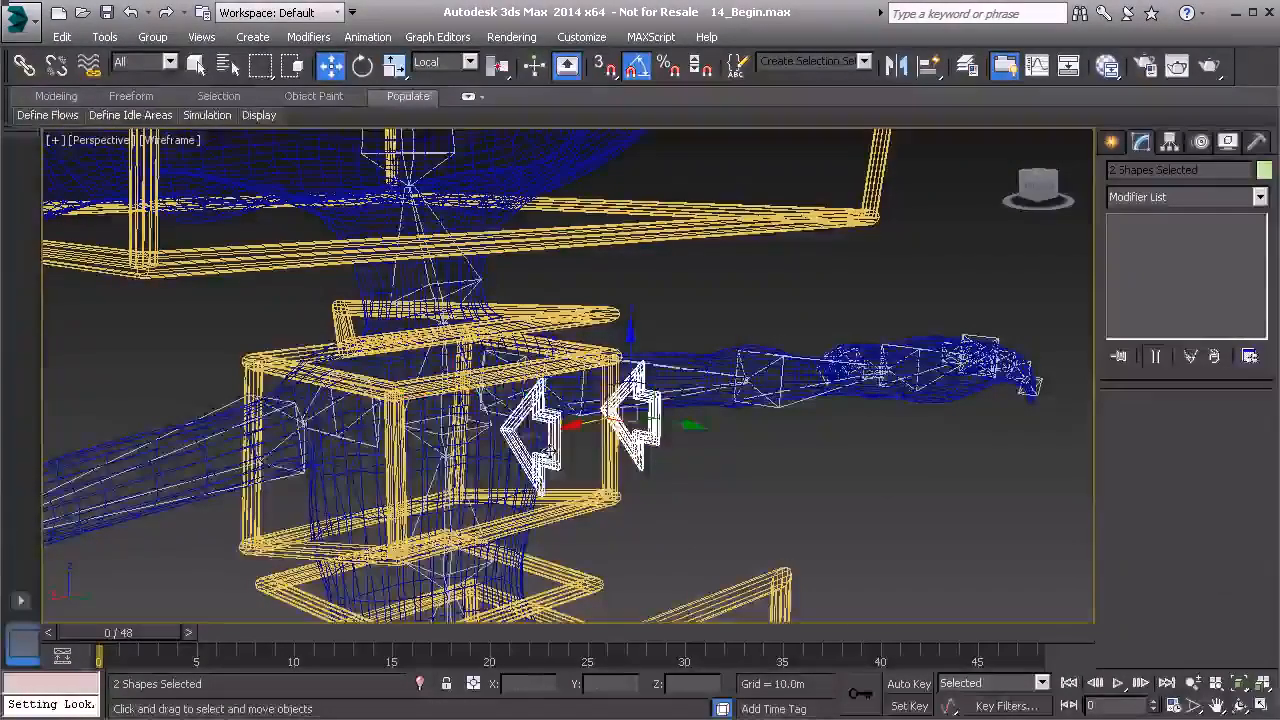
{"action": "left_click", "coordinate": [22, 68]}
{"action": "mouse_move", "coordinate": [636, 426]}
{"action": "middle_mouse_down", "text": "alt"}
{"action": "mouse_move", "coordinate": [688, 434]}
{"action": "mouse_move", "coordinate": [653, 440]}
{"action": "middle_mouse_up", "text": "alt"}
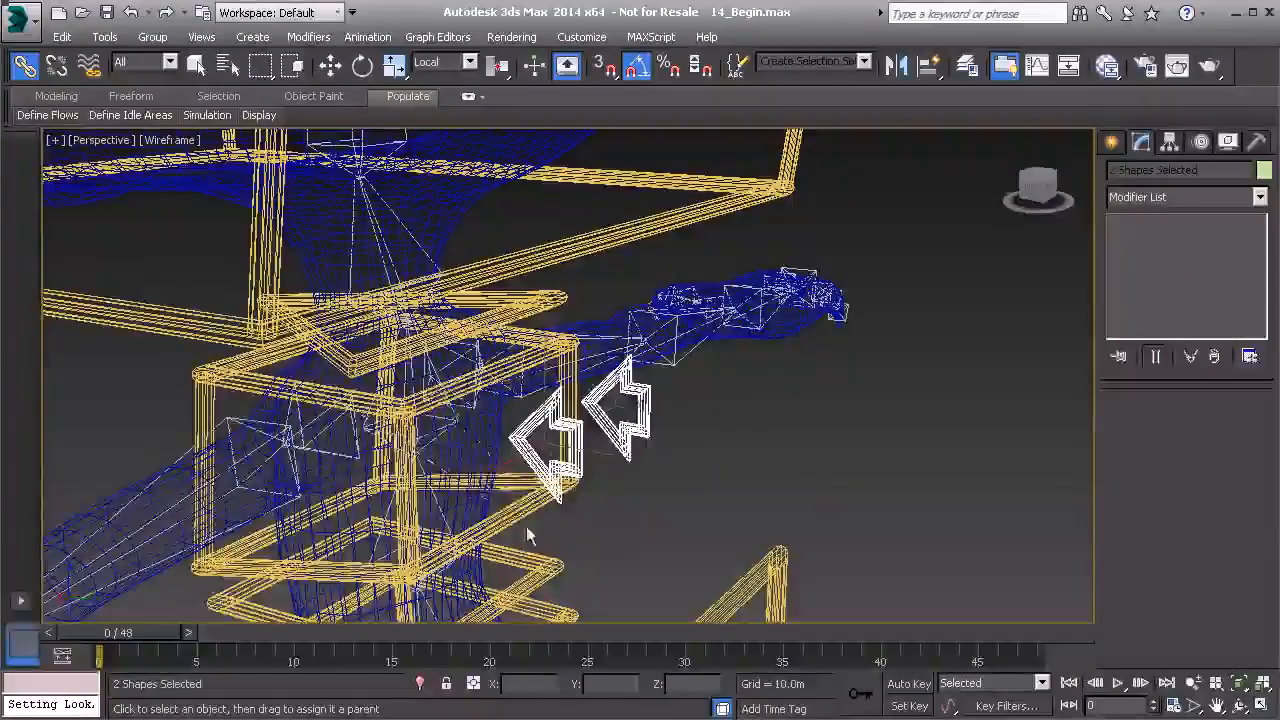
{"action": "left_click_drag", "start_coordinate": [507, 515], "coordinate": [508, 515]}
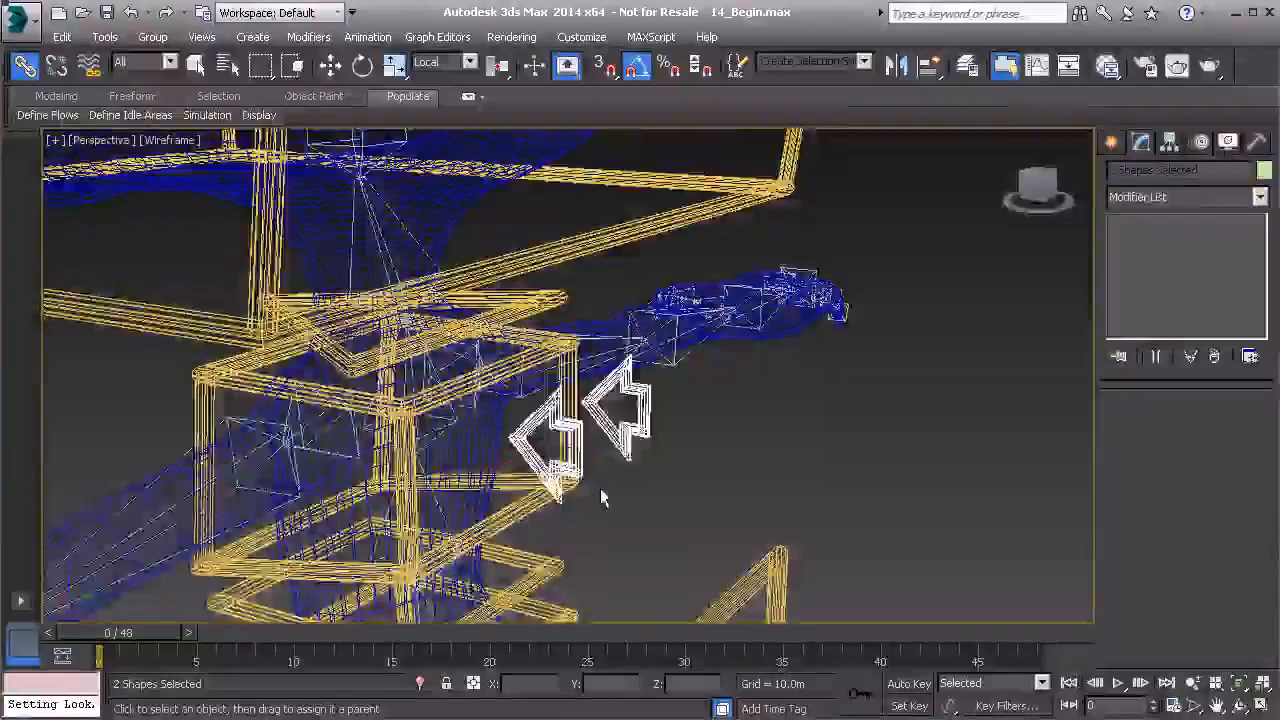
Freeze the transforms of both clavicle controls and accept the added controller layer.
{"action": "middle_click_drag", "start_coordinate": [600, 488], "coordinate": [655, 476], "text": "alt"}
{"action": "right_click", "coordinate": [737, 434]}
{"action": "left_click", "coordinate": [691, 365]}
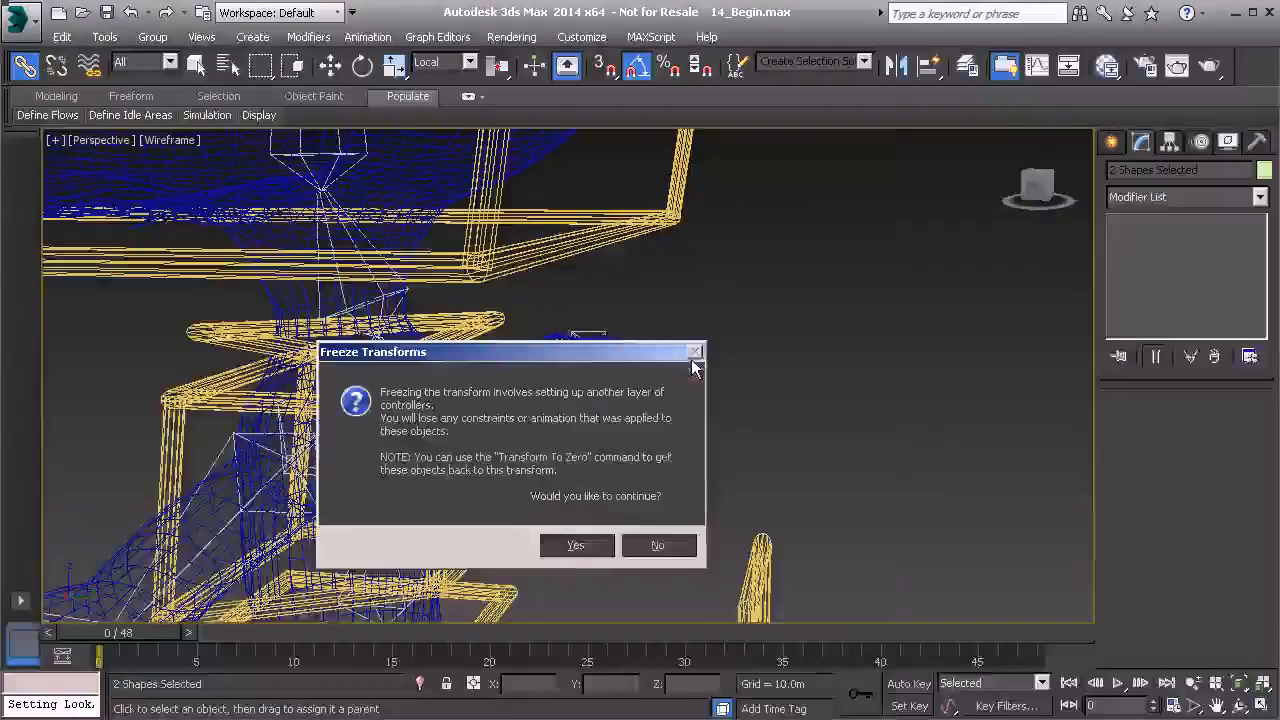
{"action": "left_click", "coordinate": [598, 544]}
Apply an Orientation Constraint to the left clavicle bone with Anim_L_Clavicle01 as its target.
{"action": "middle_click_drag", "start_coordinate": [668, 540], "coordinate": [485, 437], "text": "alt"}
{"action": "left_click", "coordinate": [430, 415]}
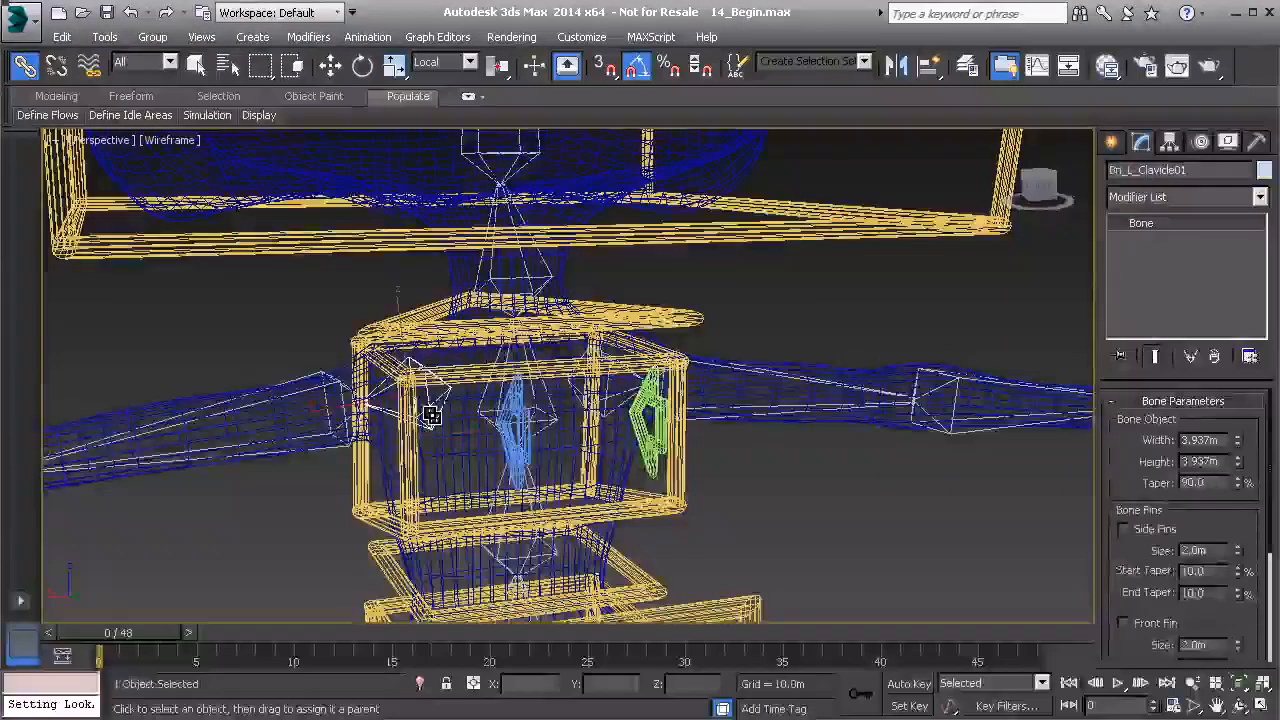
{"action": "key", "text": "q"}
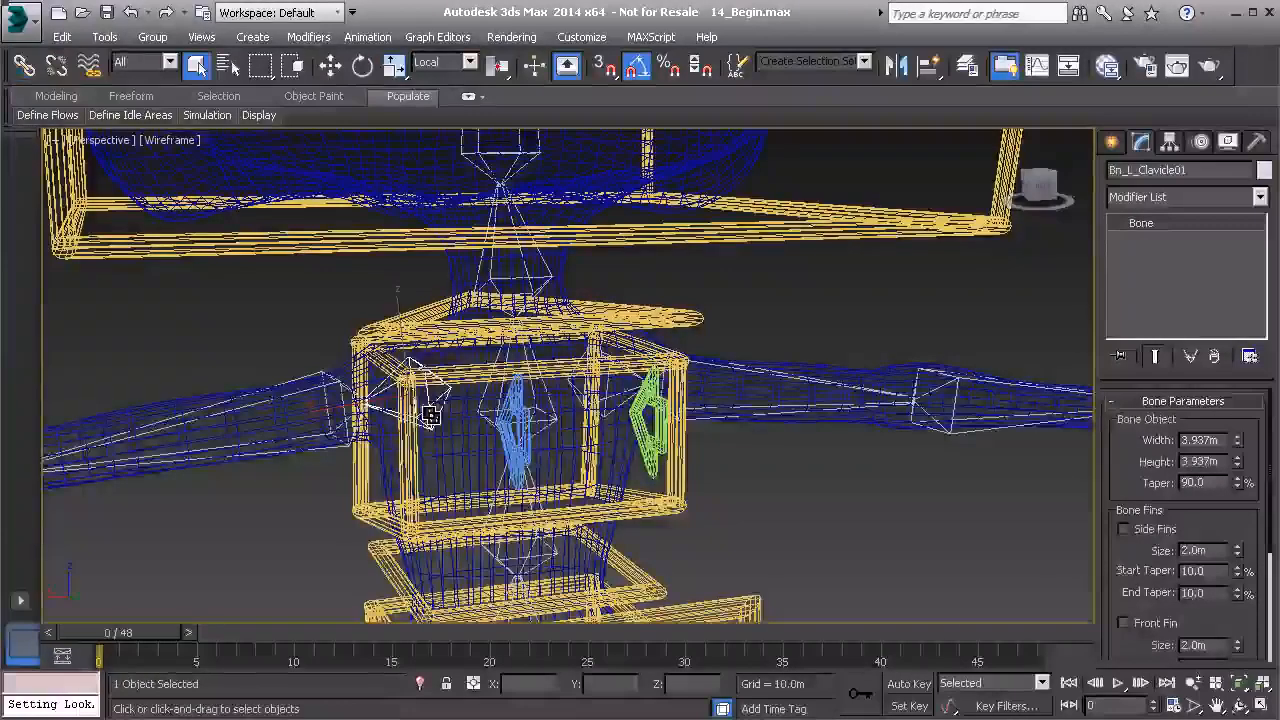
{"action": "middle_click_drag", "start_coordinate": [449, 434], "coordinate": [459, 431]}
{"action": "mouse_move", "coordinate": [107, 120]}
{"action": "left_click", "coordinate": [393, 37]}
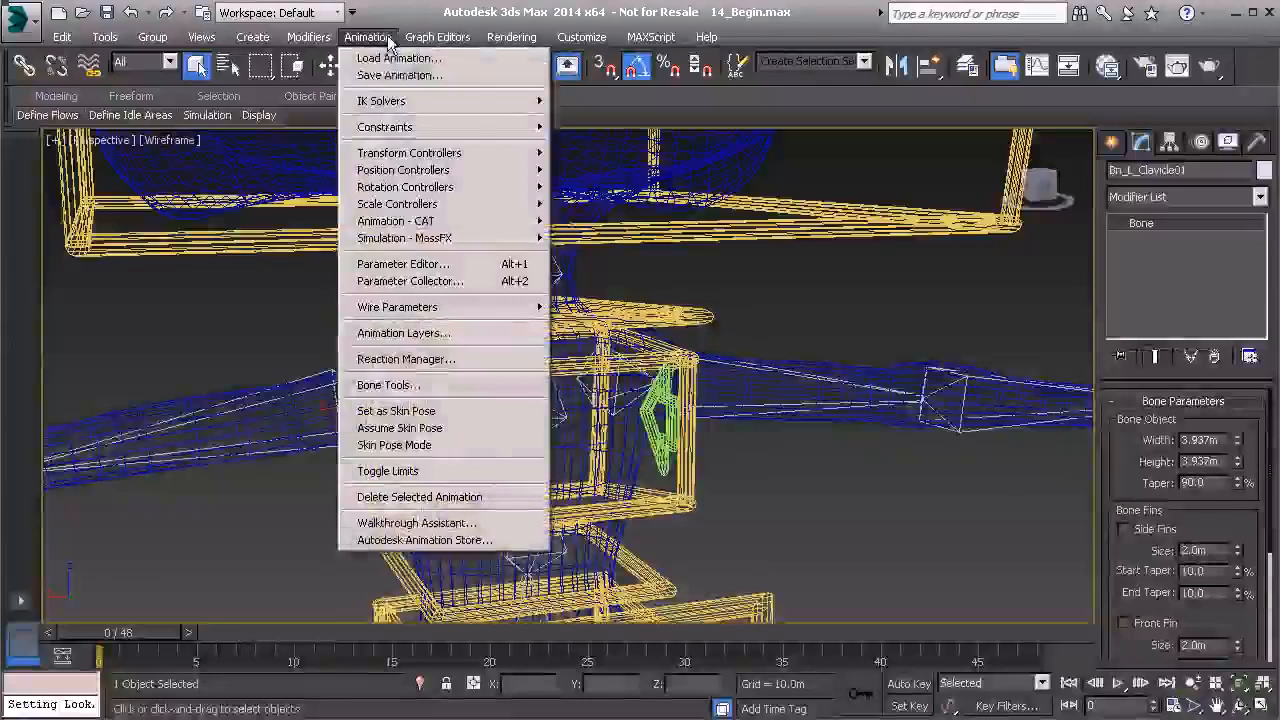
{"action": "mouse_move", "coordinate": [447, 129]}
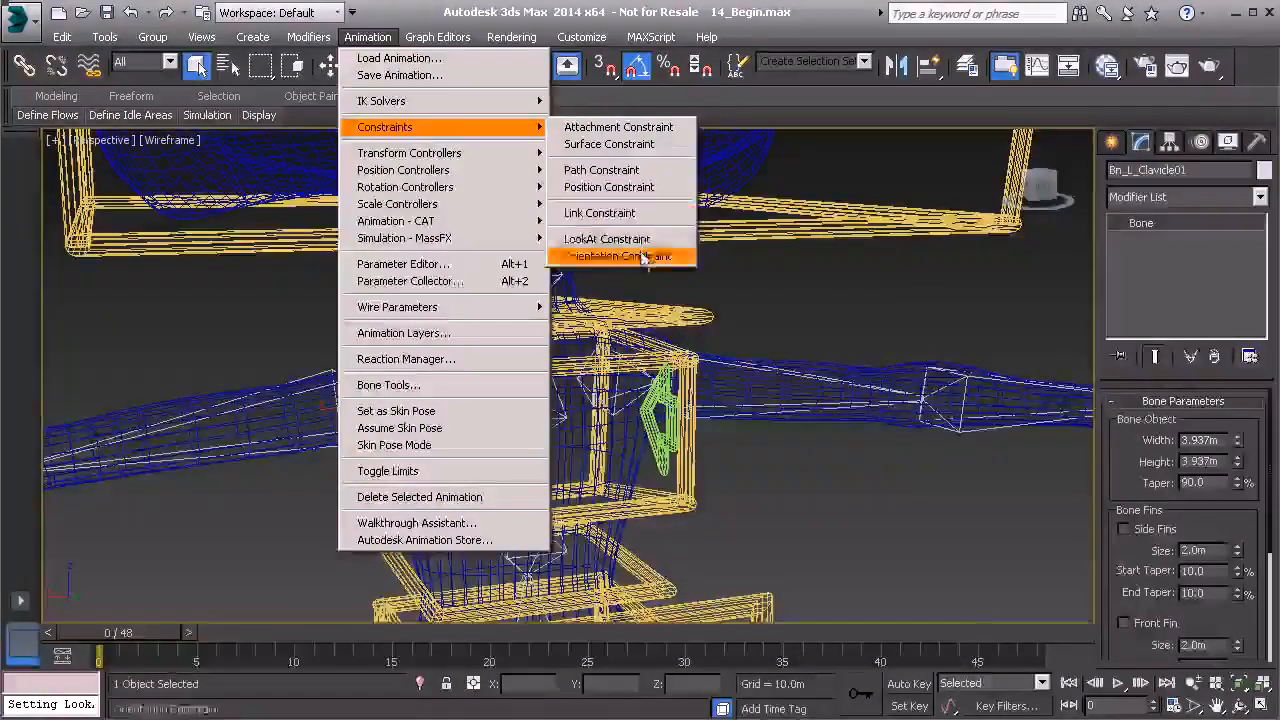
{"action": "left_click", "coordinate": [655, 240]}
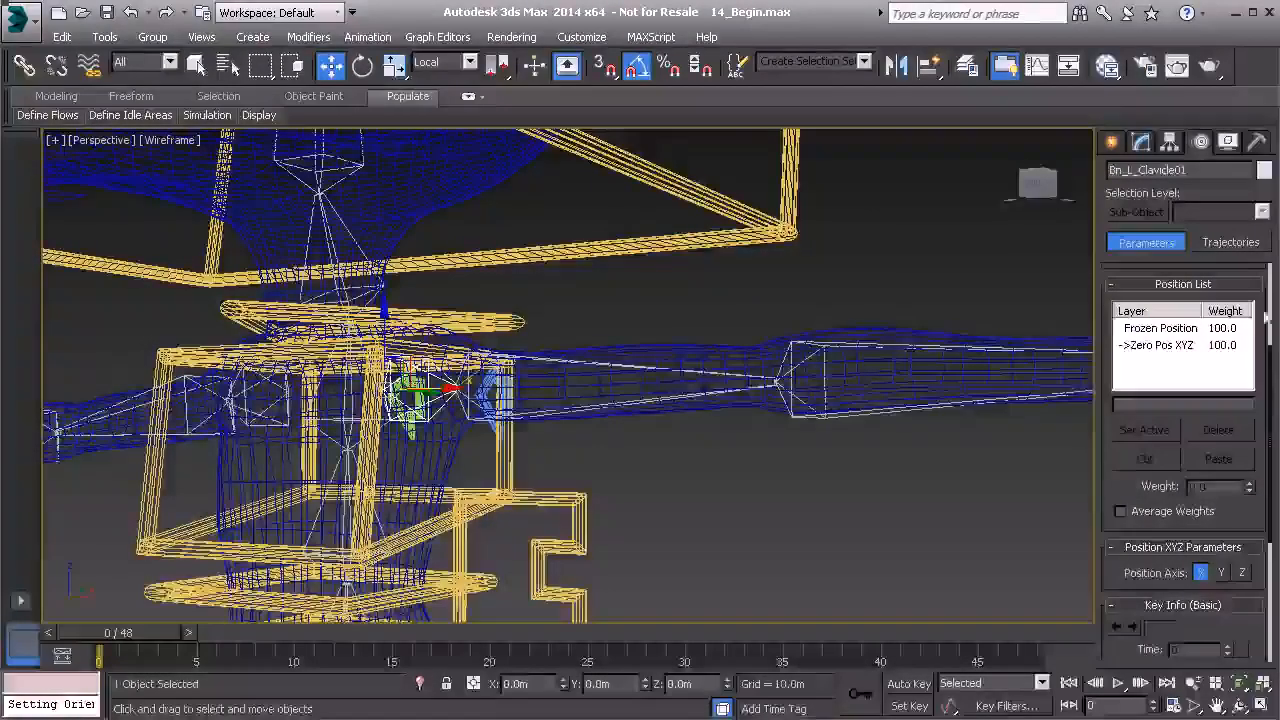
Enable Keep Initial Offset in the left clavicle bone's Orientation Constraint.
{"action": "left_click_drag", "start_coordinate": [1125, 470], "coordinate": [1127, 597]}
{"action": "left_click", "coordinate": [1196, 407]}
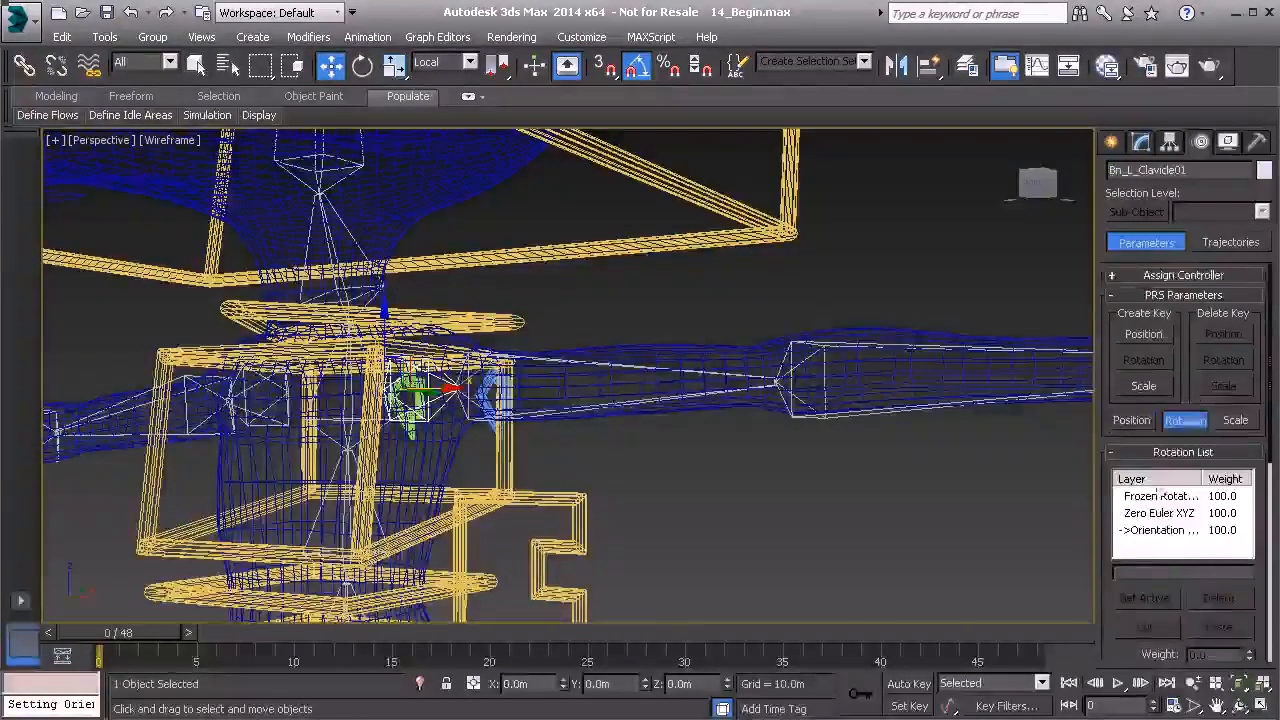
{"action": "scroll", "coordinate": [1107, 585], "scroll_direction": "down", "scroll_amount": 5}
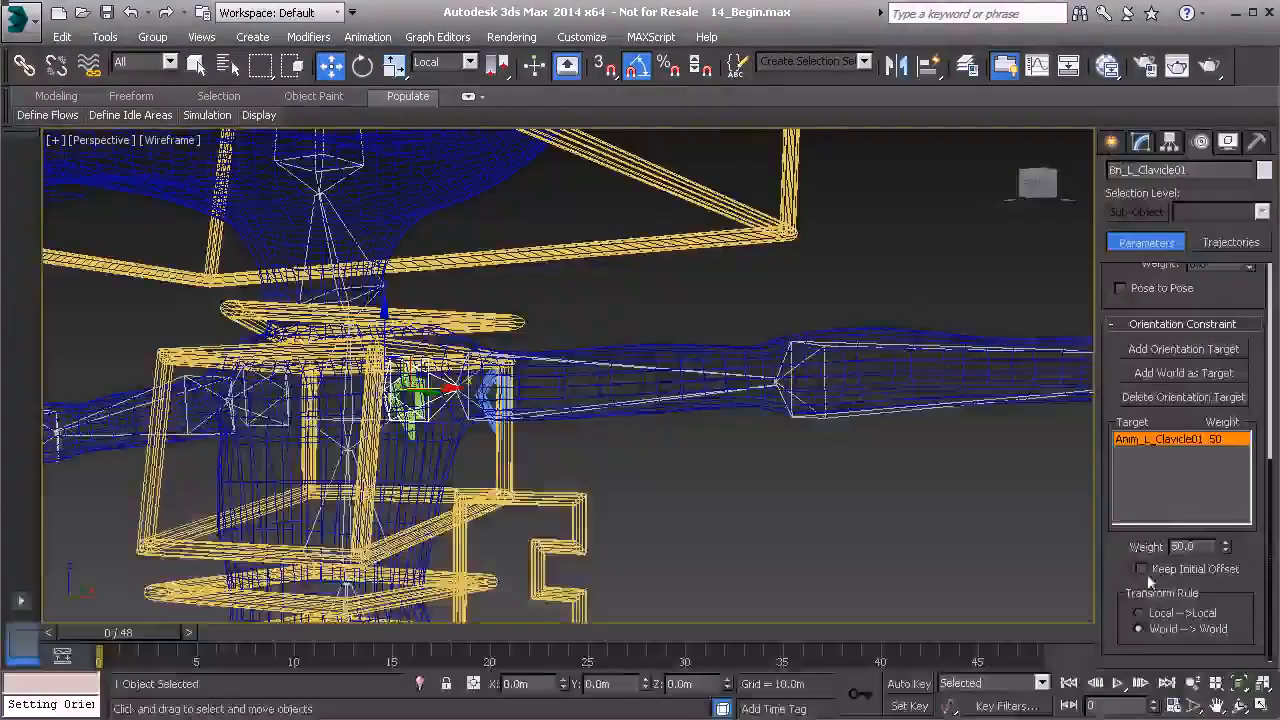
{"action": "left_click", "coordinate": [1143, 569]}
Try rotating the left clavicle control to test the bone's constraint, and cancel the rotation.
{"action": "middle_click_drag", "start_coordinate": [327, 418], "coordinate": [655, 352], "text": "alt"}
{"action": "left_click", "coordinate": [672, 372]}
{"action": "key", "text": "e"}
{"action": "left_click_drag", "start_coordinate": [526, 442], "coordinate": [565, 428]}
{"action": "right_click", "coordinate": [565, 428]}
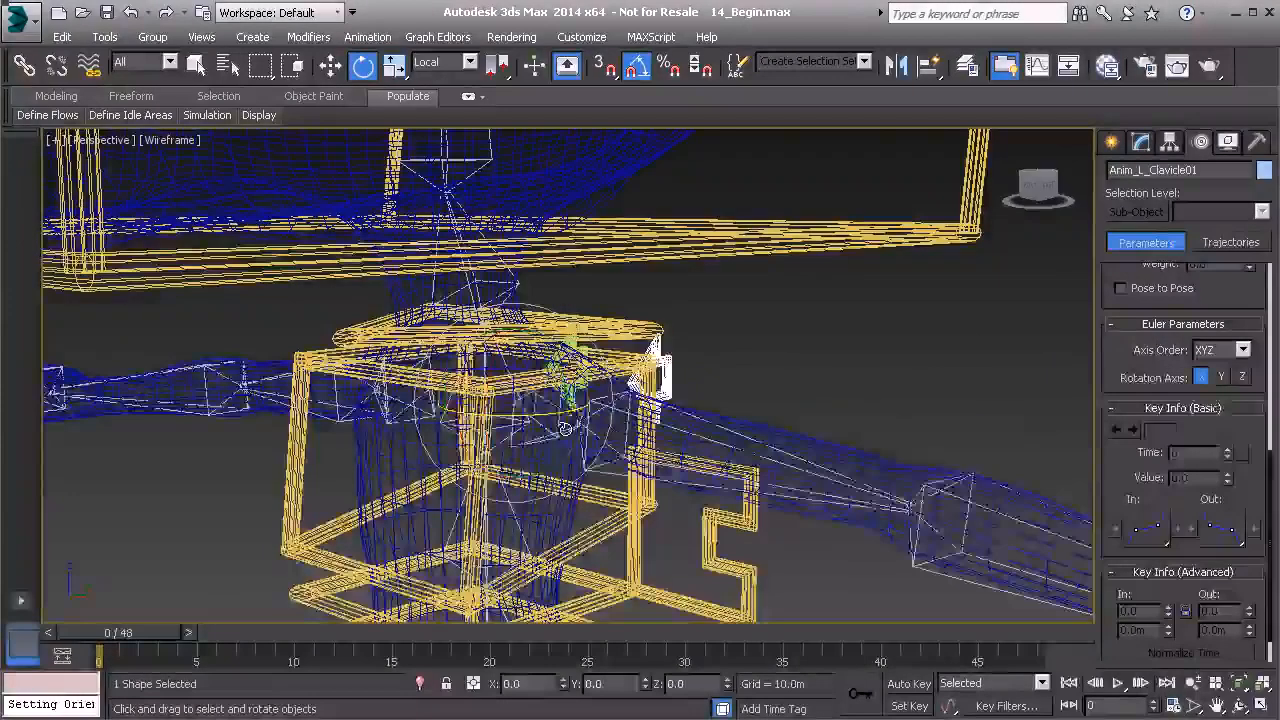
Apply an Orientation Constraint to the right clavicle bone with Anim_R_Clavicle01 as its target.
{"action": "middle_click_drag", "start_coordinate": [565, 428], "coordinate": [678, 402], "text": "alt"}
{"action": "middle_click_drag", "start_coordinate": [563, 457], "coordinate": [632, 457], "text": "alt"}
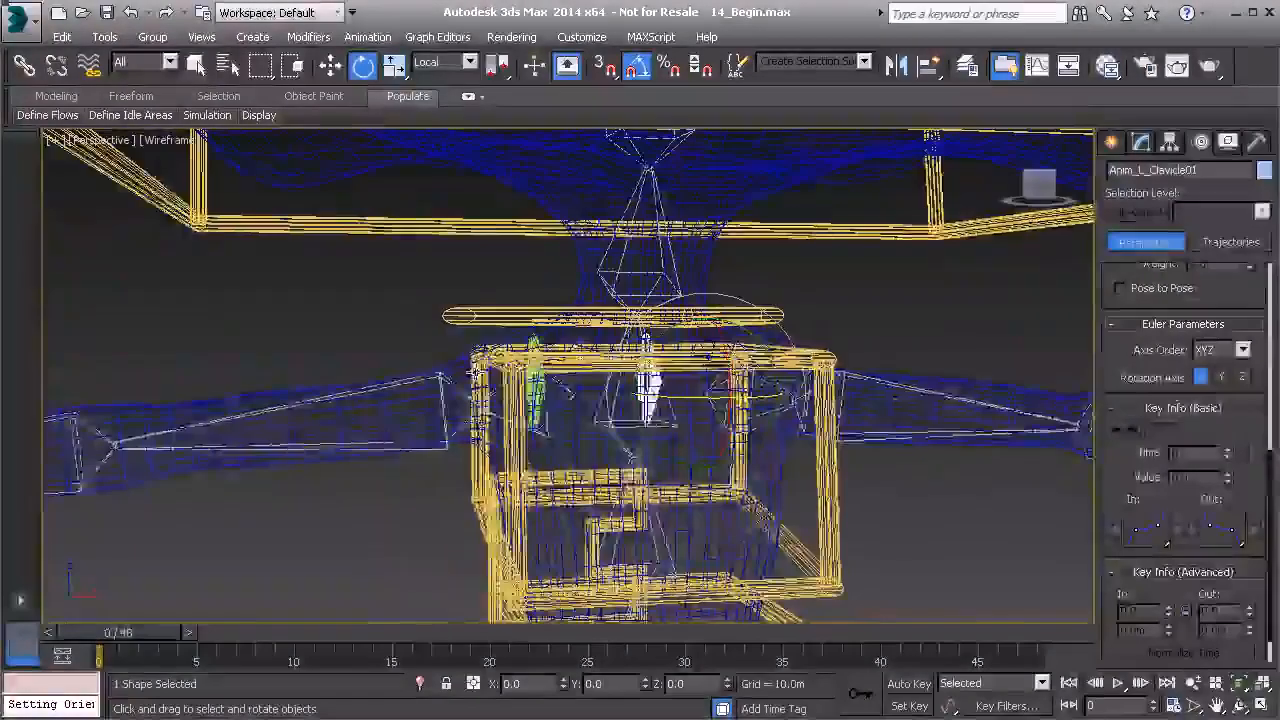
{"action": "left_click", "coordinate": [560, 419]}
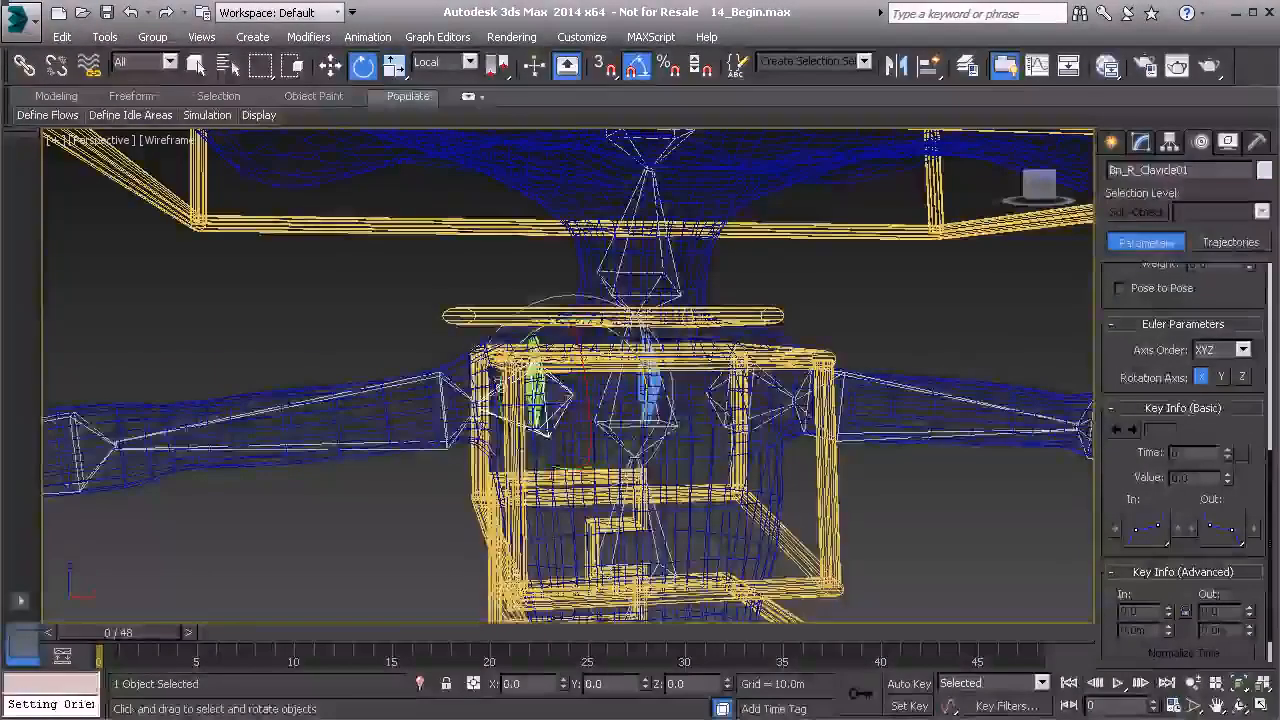
{"action": "middle_click_drag", "start_coordinate": [455, 338], "coordinate": [385, 320], "text": "alt"}
{"action": "left_click", "coordinate": [367, 38]}
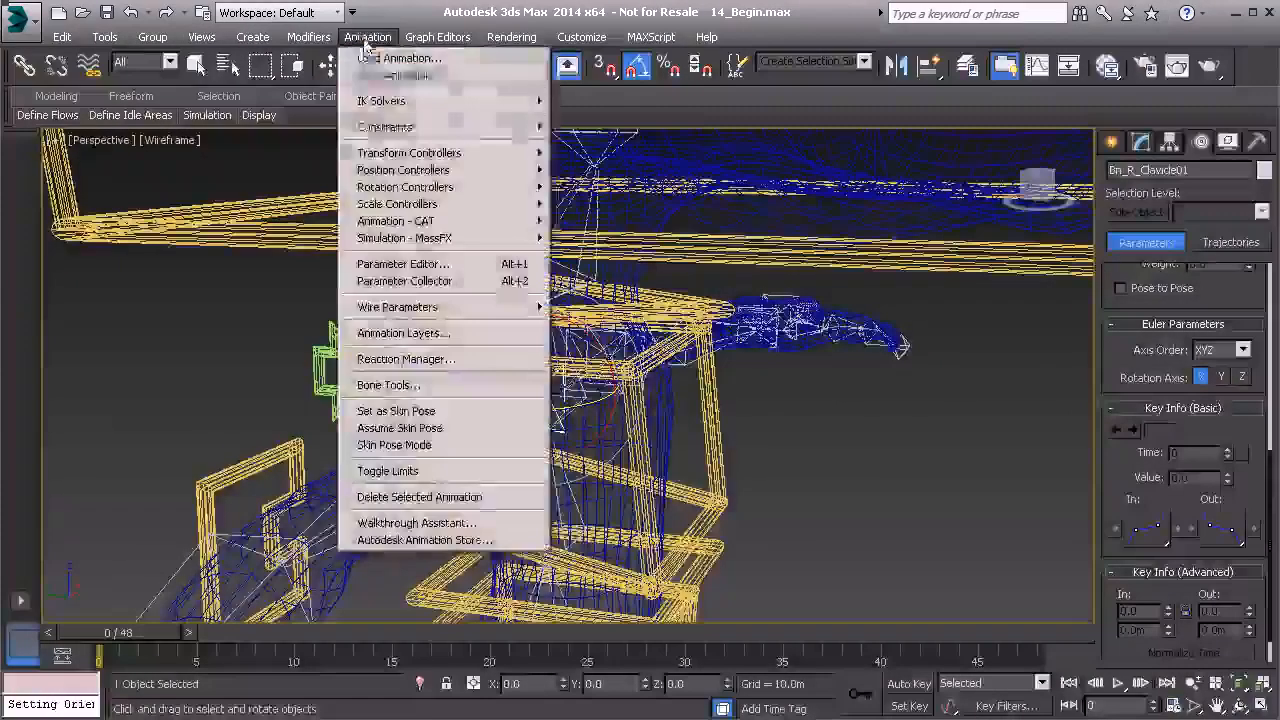
{"action": "mouse_move", "coordinate": [474, 135]}
{"action": "left_click", "coordinate": [617, 256]}
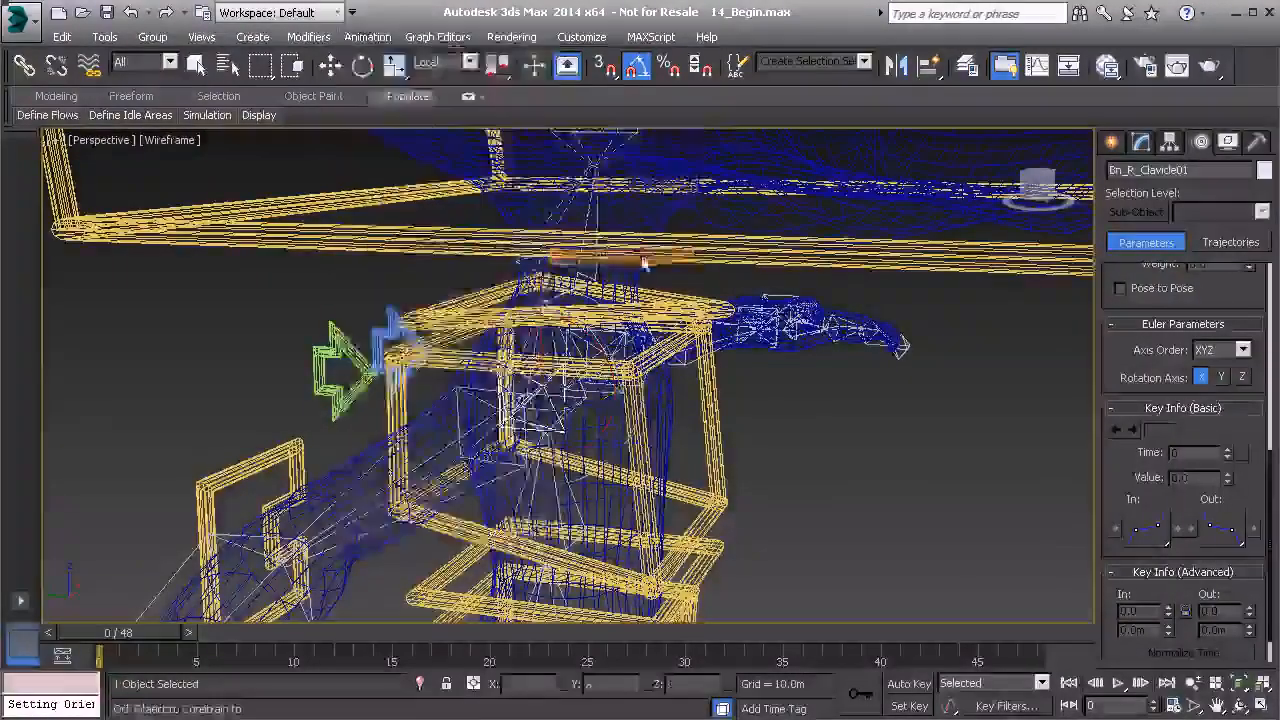
{"action": "left_click", "coordinate": [344, 348]}
Enable Keep Initial Offset in the right clavicle bone's Orientation Constraint.
{"action": "middle_click_drag", "start_coordinate": [344, 348], "coordinate": [521, 377], "text": "alt"}
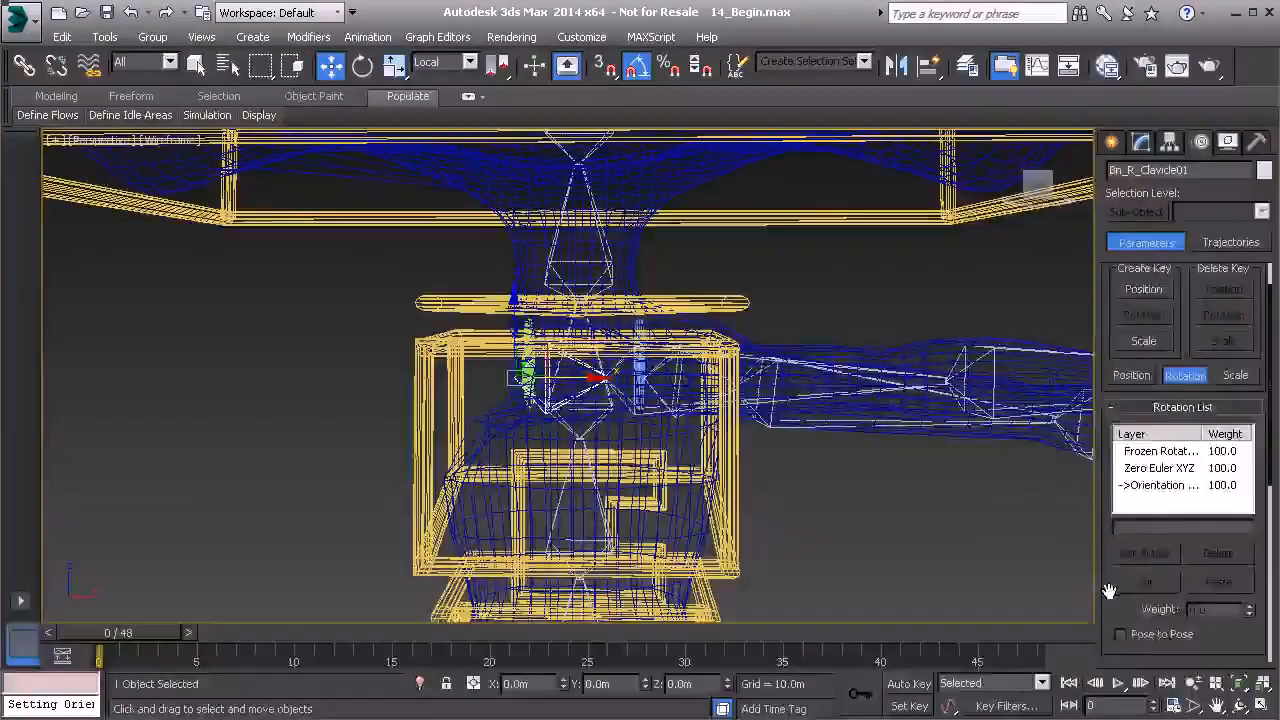
{"action": "scroll", "coordinate": [1170, 600], "scroll_direction": "down", "scroll_amount": 5}
{"action": "left_click", "coordinate": [1142, 640]}
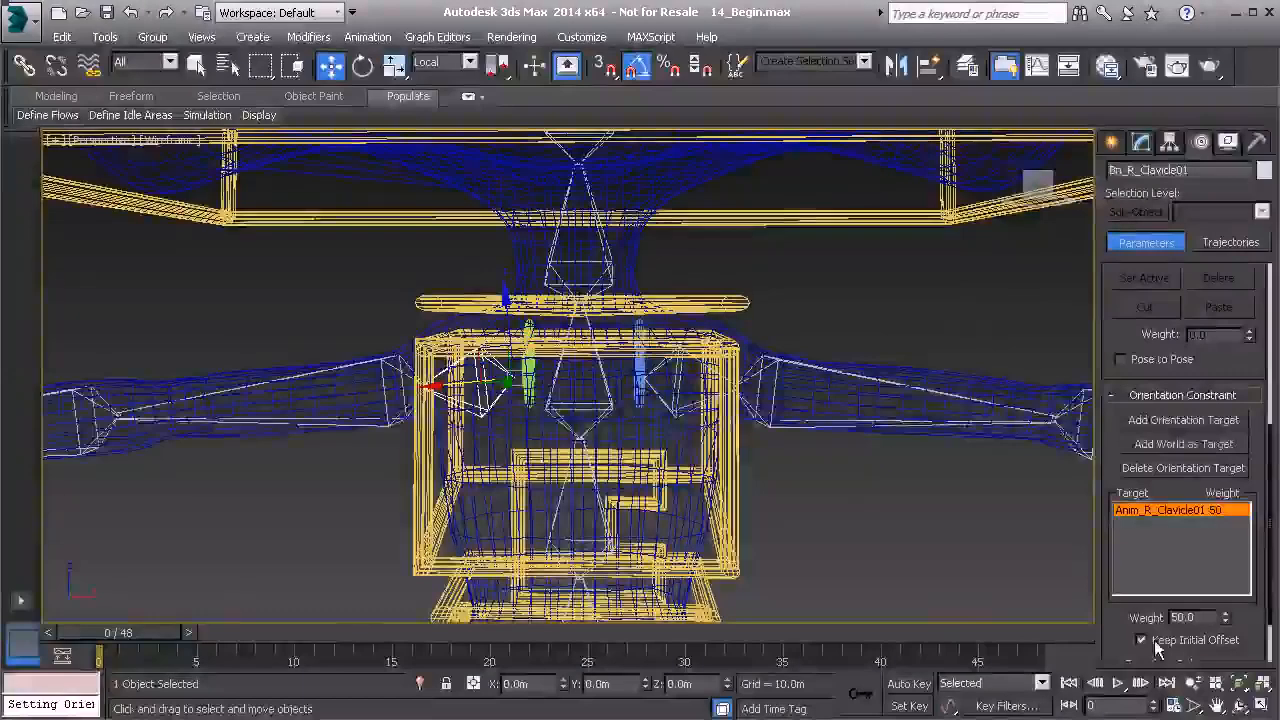
Try rotating the right clavicle control, including about 40 degrees around its local Y axis, and undo the rotation.
{"action": "middle_click_drag", "start_coordinate": [410, 405], "coordinate": [400, 380], "text": "alt"}
{"action": "left_click", "coordinate": [311, 356]}
{"action": "key", "text": "e"}
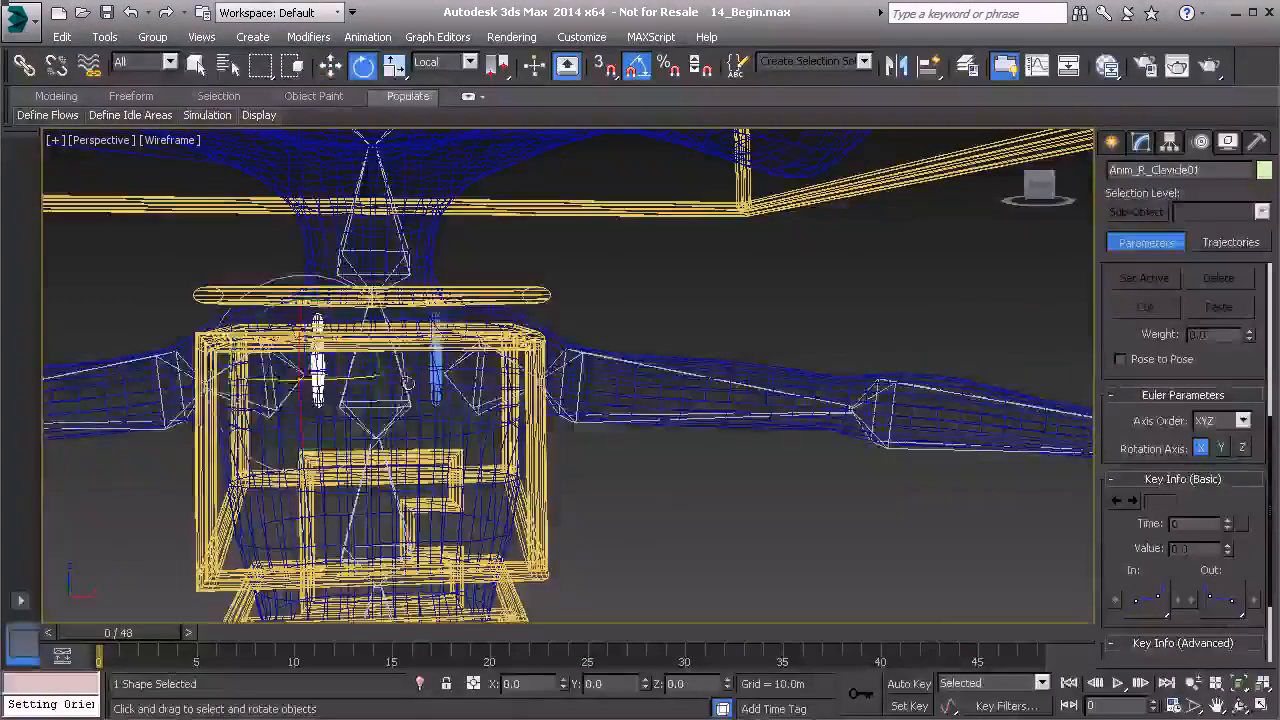
{"action": "mouse_move", "coordinate": [343, 340]}
{"action": "left_mouse_down"}
{"action": "mouse_move", "coordinate": [372, 346]}
{"action": "mouse_move", "coordinate": [325, 305]}
{"action": "mouse_move", "coordinate": [365, 335]}
{"action": "left_mouse_up"}
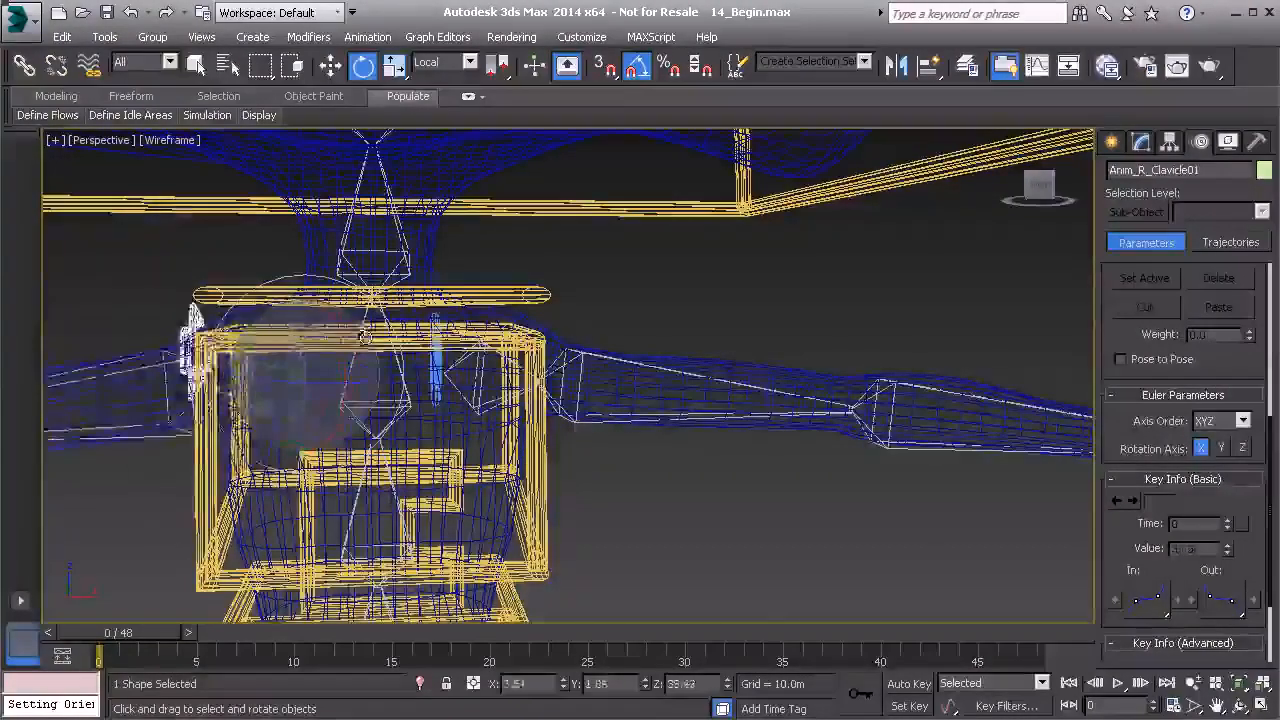
{"action": "middle_click_drag", "start_coordinate": [343, 339], "coordinate": [364, 340], "text": "alt"}
{"action": "left_click_drag", "start_coordinate": [312, 306], "coordinate": [343, 336]}
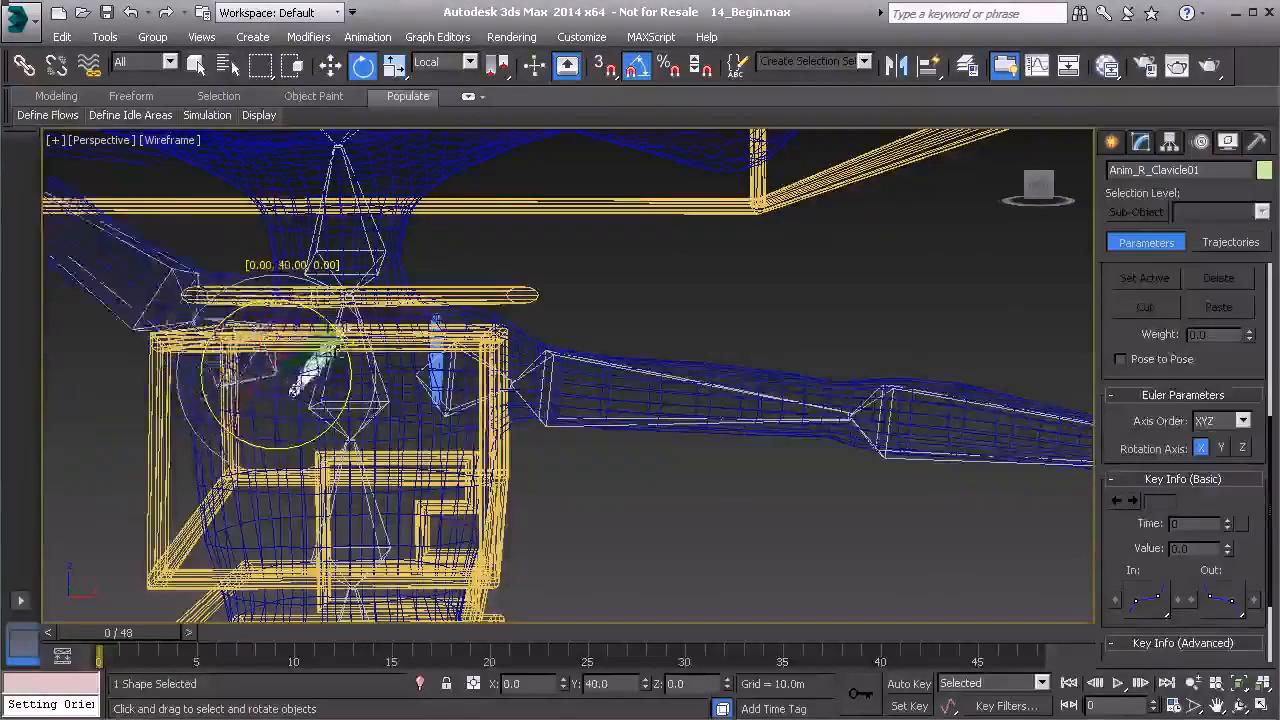
{"action": "key", "text": "ctrl+z"}
Switch the viewport to shaded display, test rotating the right and left clavicle controls on the mesh, and clear the selection.
{"action": "key", "text": "F3"}
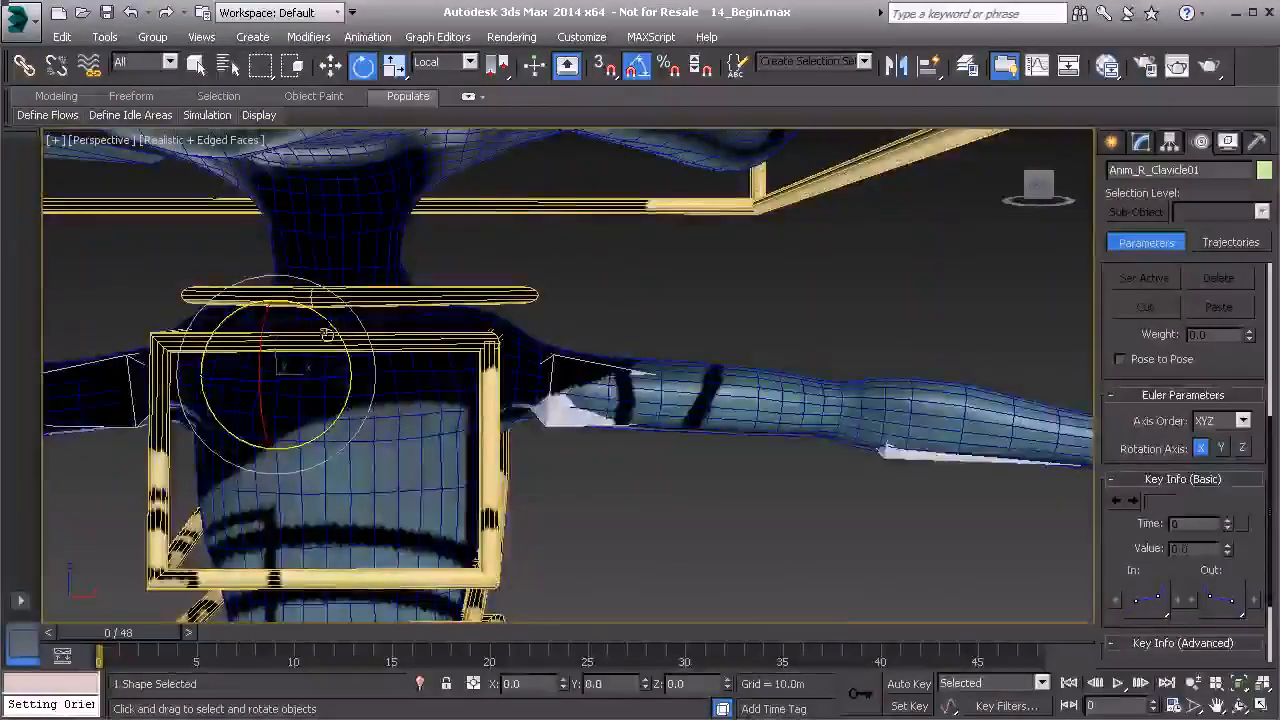
{"action": "left_click_drag", "start_coordinate": [330, 330], "coordinate": [340, 390]}
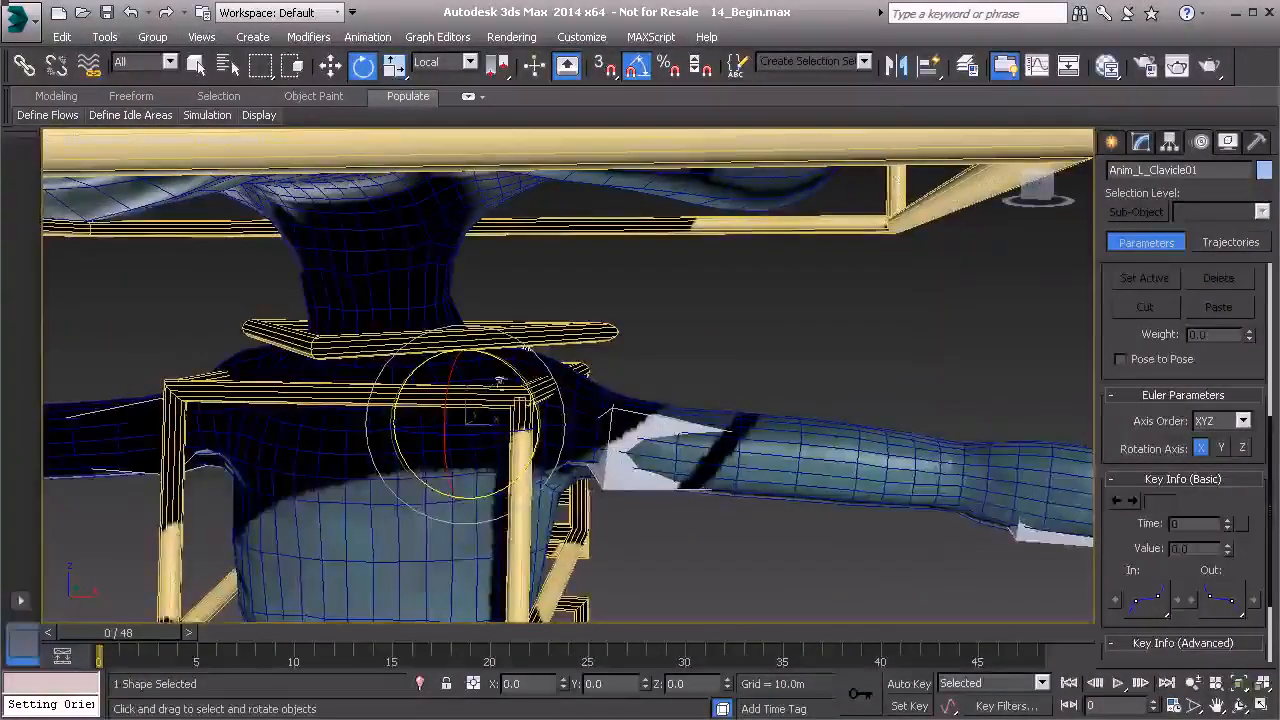
{"action": "mouse_move", "coordinate": [519, 380]}
{"action": "left_mouse_down"}
{"action": "mouse_move", "coordinate": [490, 372]}
{"action": "mouse_move", "coordinate": [492, 386]}
{"action": "mouse_move", "coordinate": [519, 382]}
{"action": "left_mouse_up"}
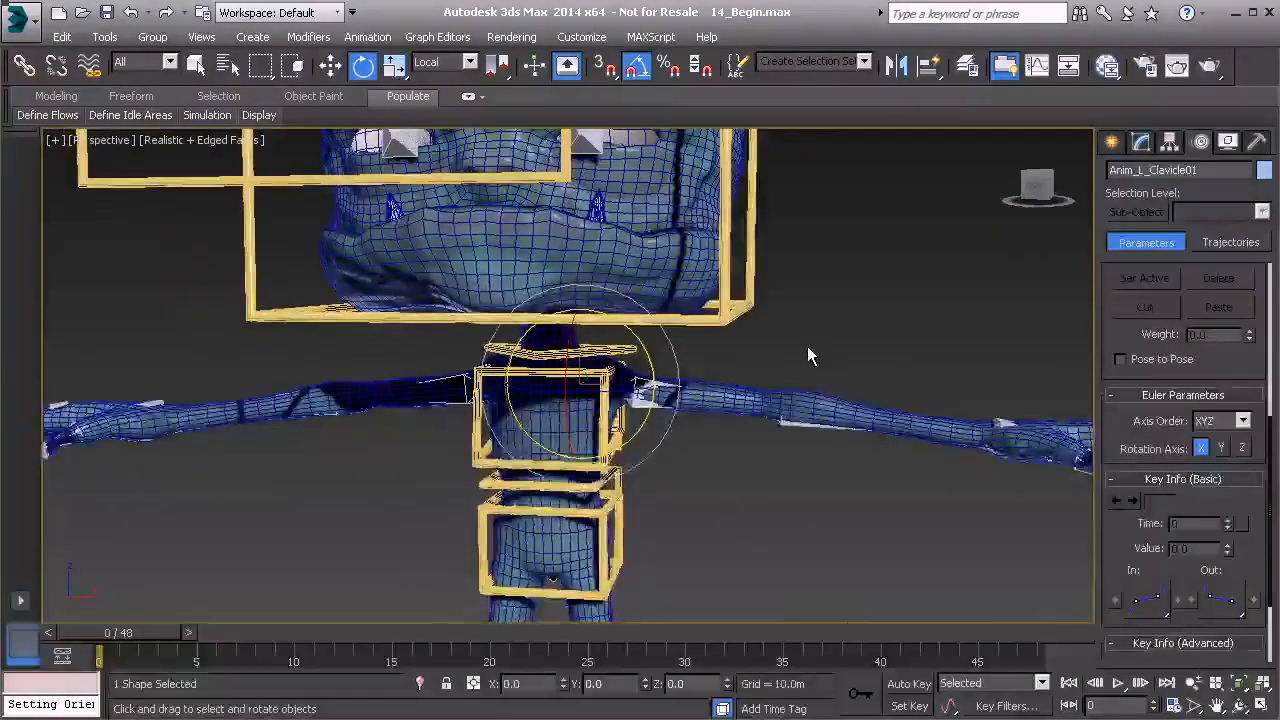
{"action": "left_click", "coordinate": [806, 346]}
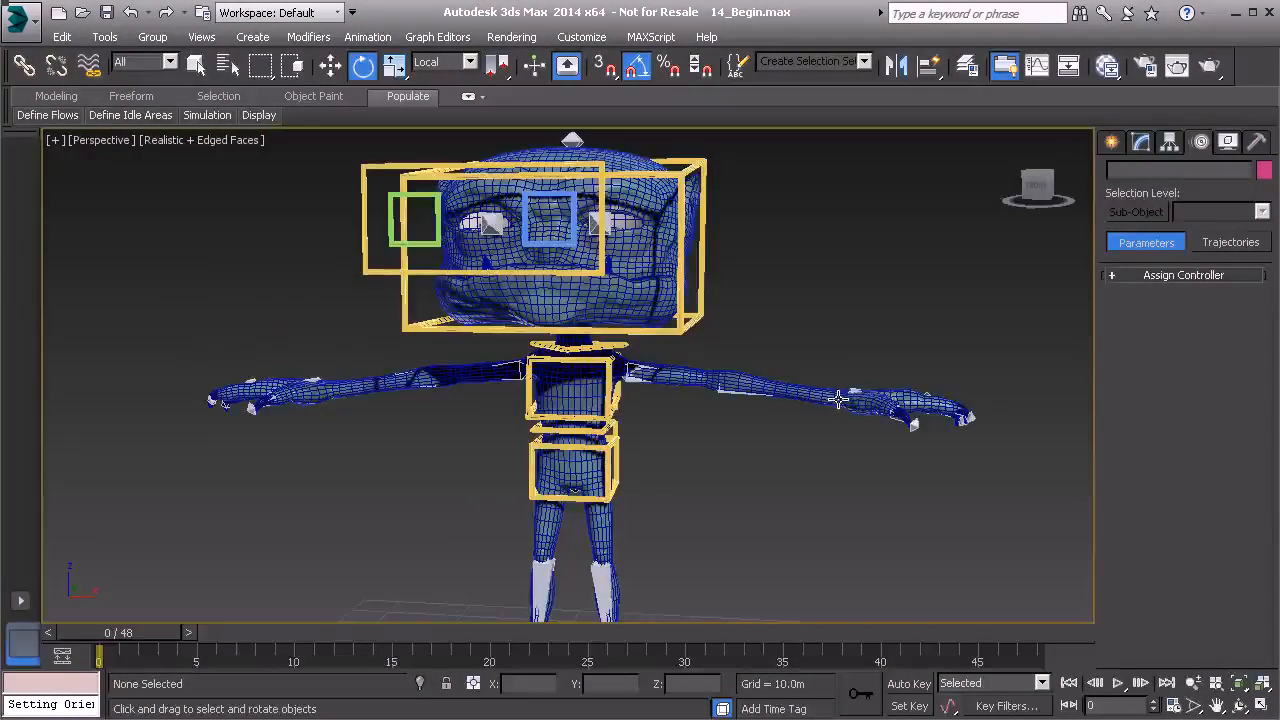
{"action": "middle_click_drag", "start_coordinate": [450, 511], "coordinate": [435, 351]}
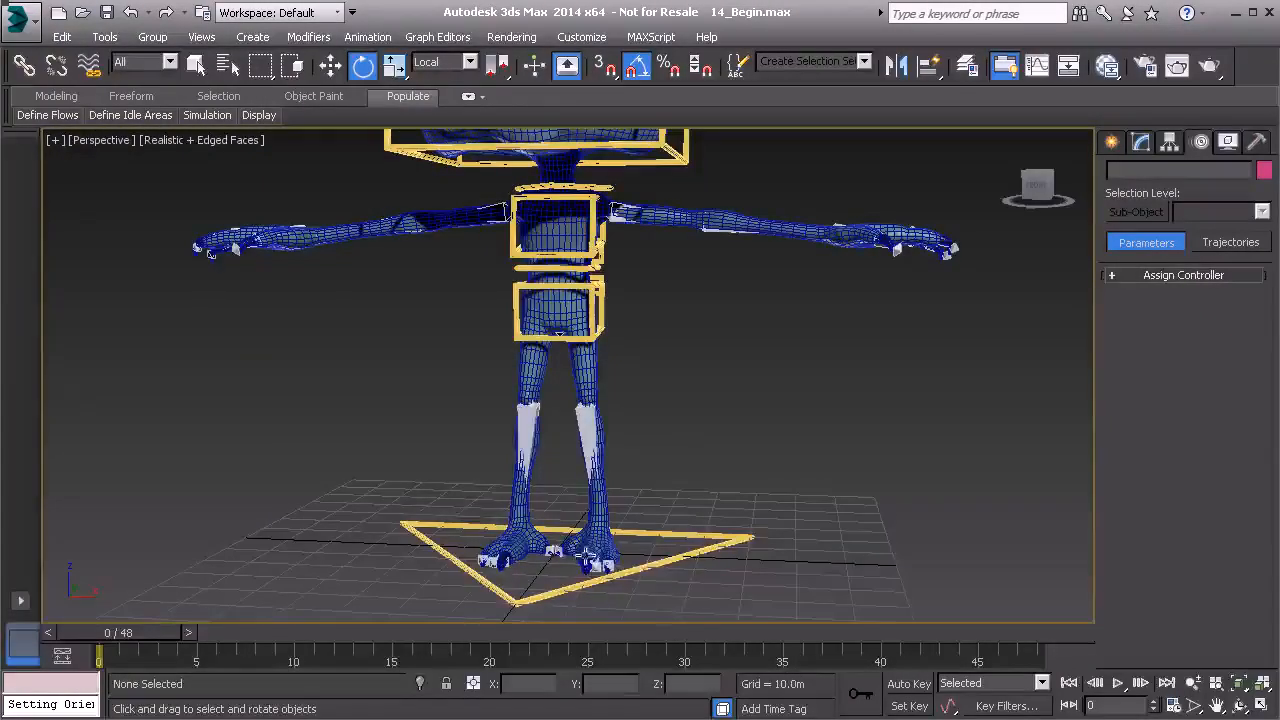
{"action": "middle_click_drag", "start_coordinate": [712, 349], "coordinate": [669, 428]}
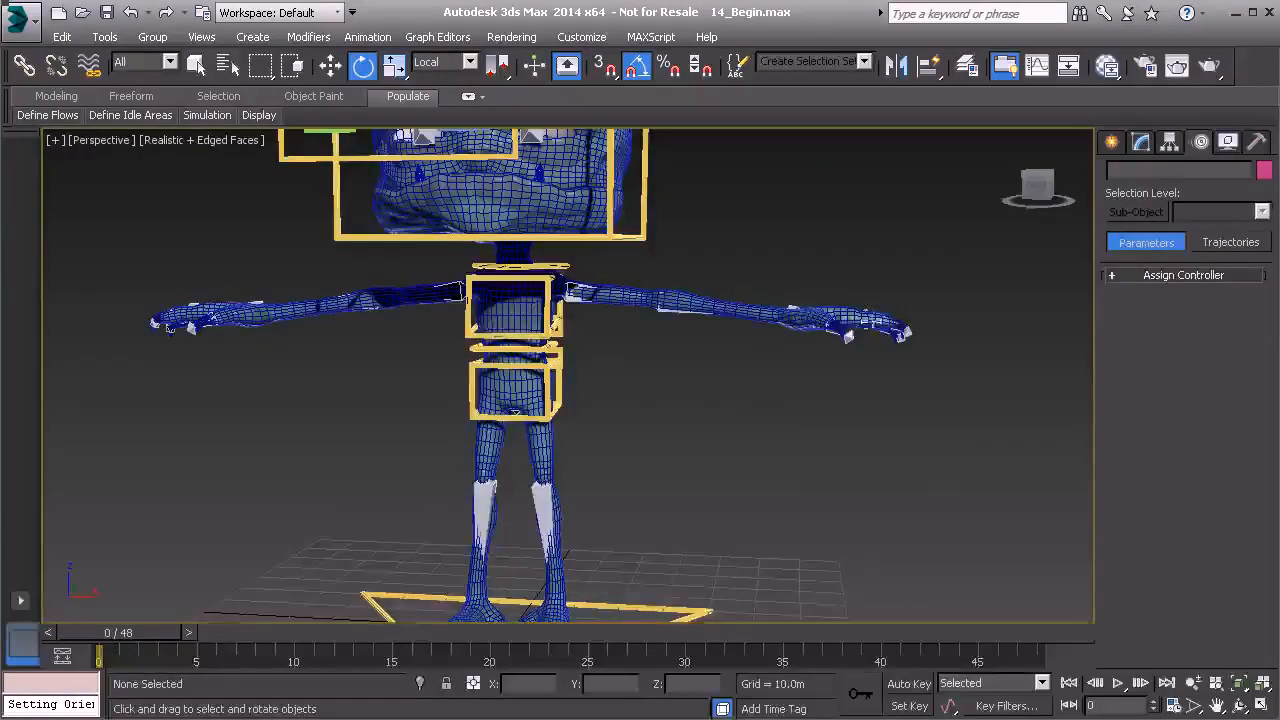
{"action": "key", "text": "shift+z"}
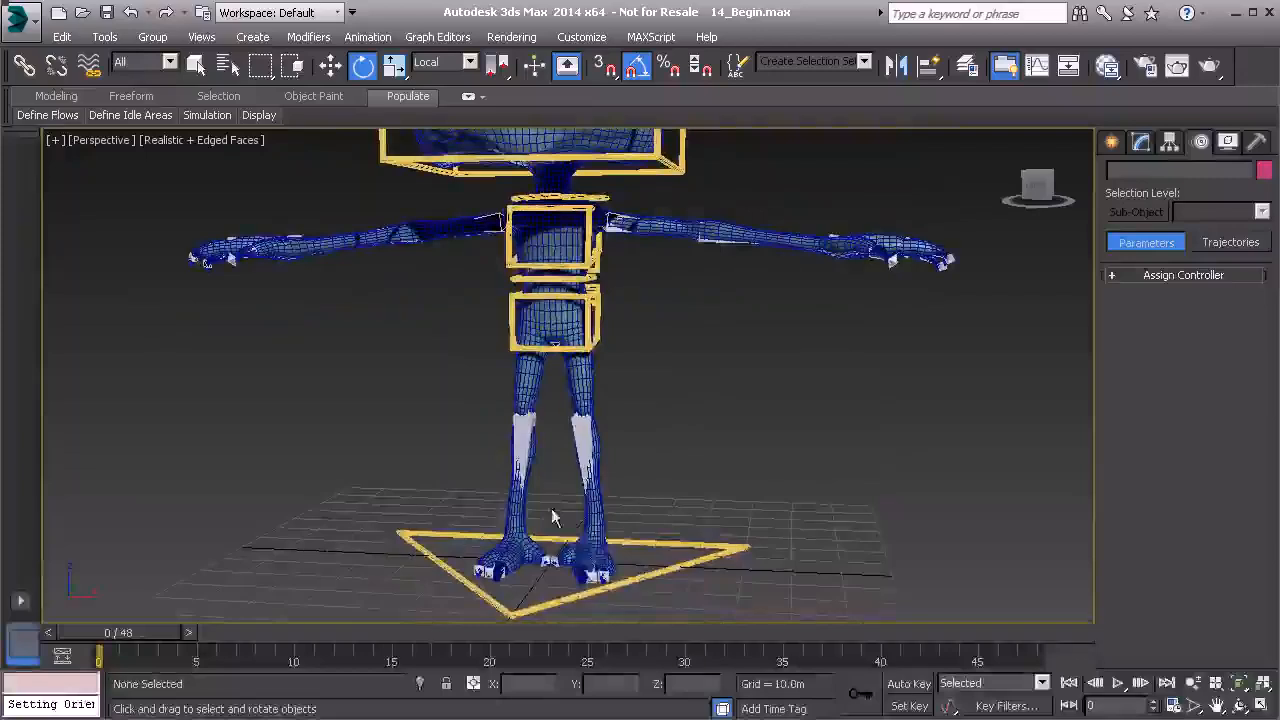
{"action": "middle_click_drag", "start_coordinate": [670, 390], "coordinate": [668, 488]}
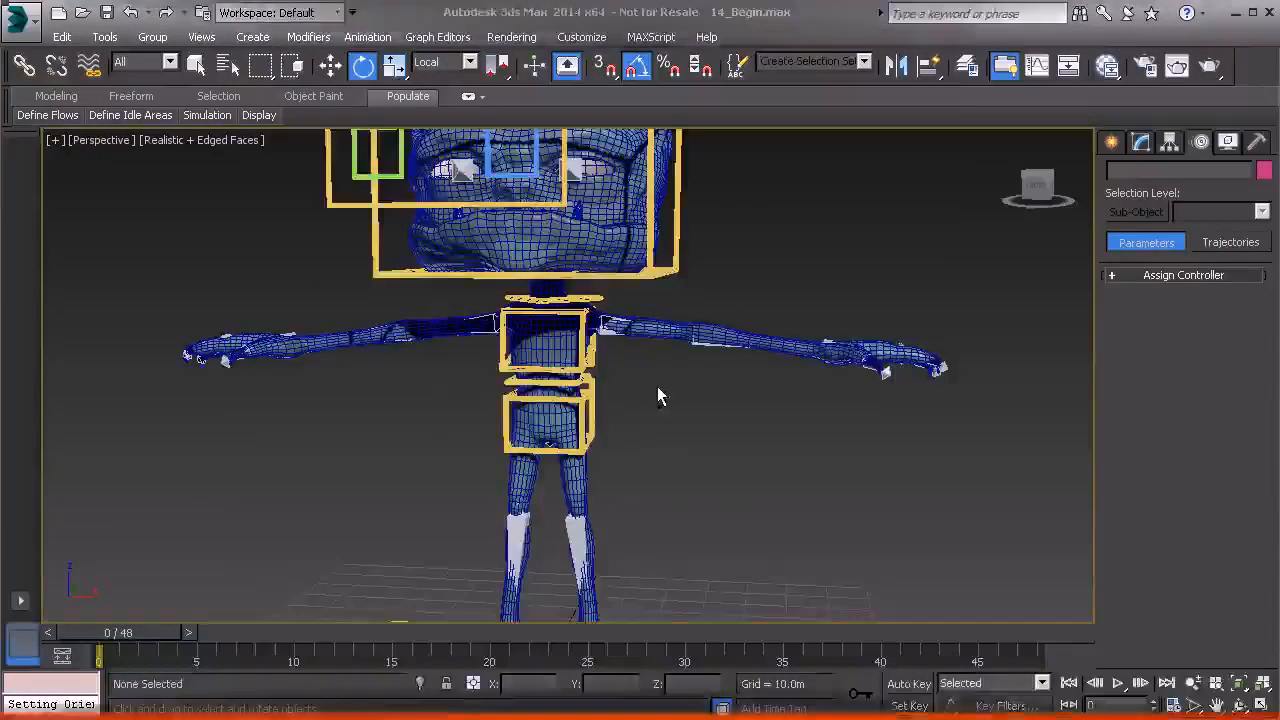